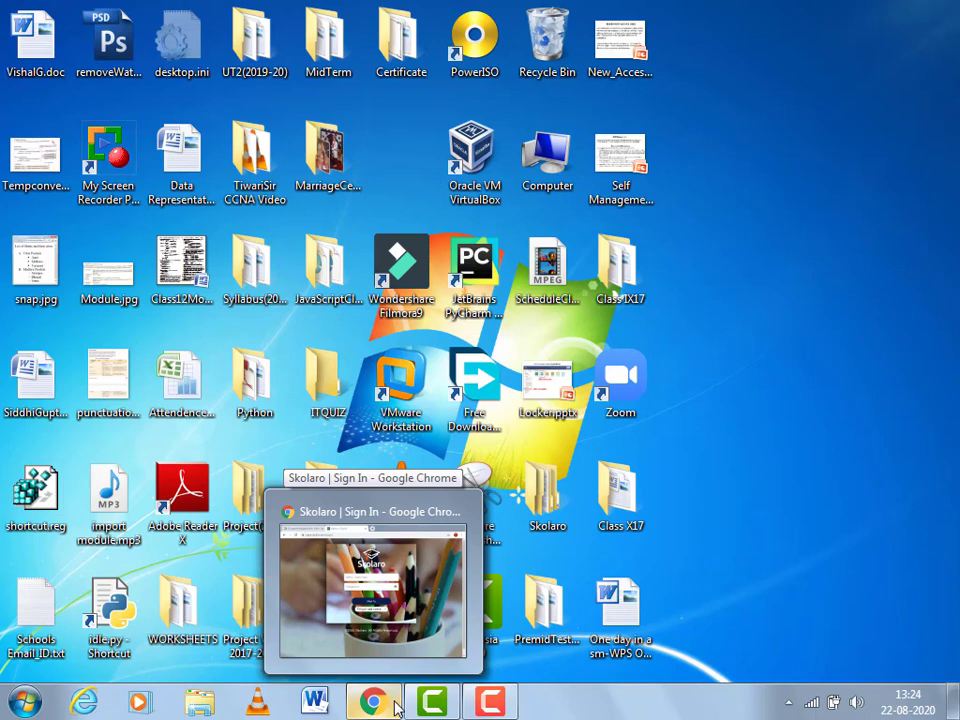
# Switch to the Skolaro sign-in page in Chrome and sign in with the account username and password.
pyautogui.click(396, 706)
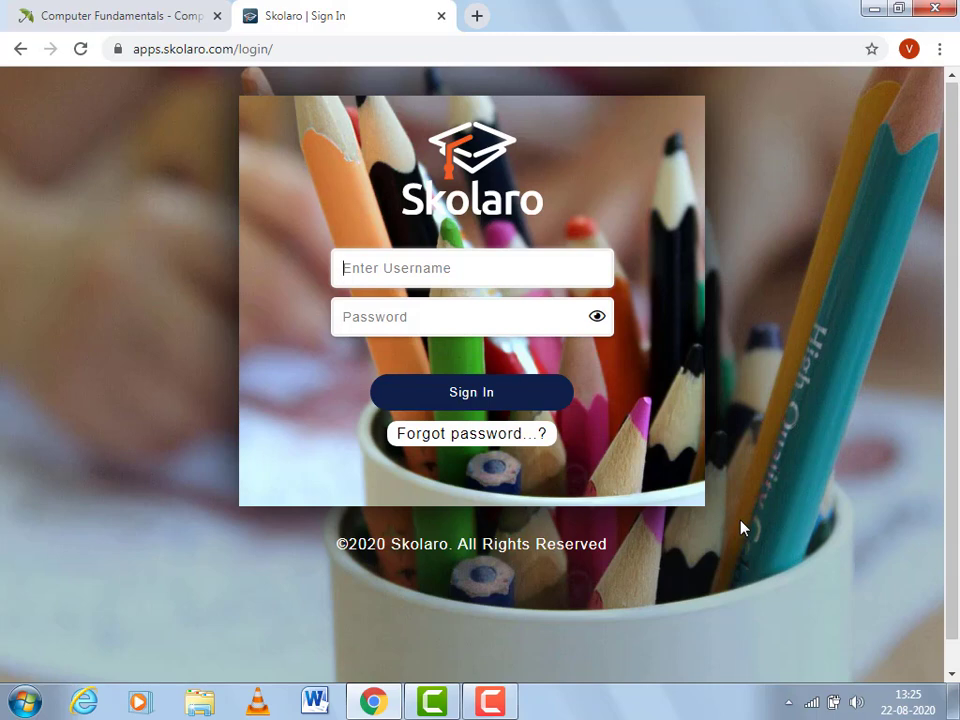
pyautogui.click(429, 268)
pyautogui.write('d')
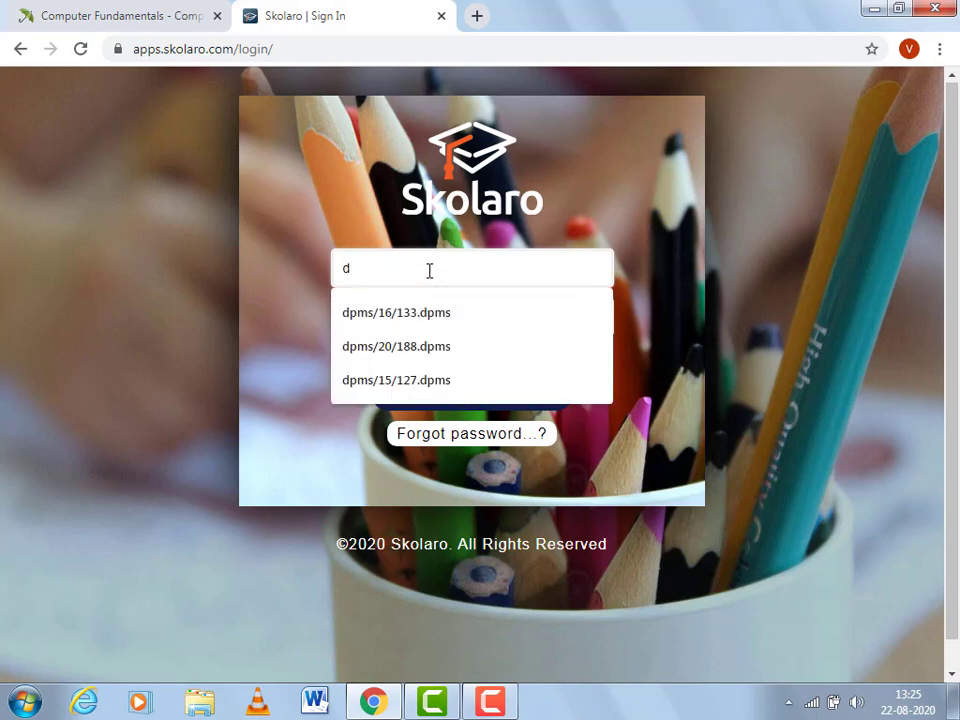
pyautogui.click(423, 325)
pyautogui.click(428, 321)
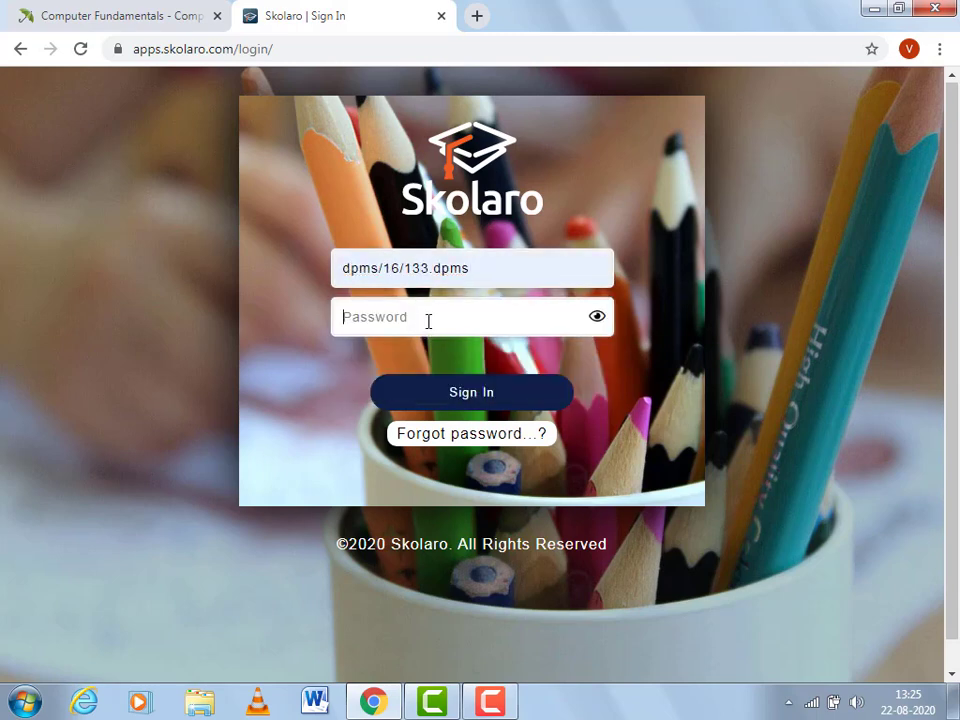
pyautogui.write('d')
pyautogui.click(480, 390)
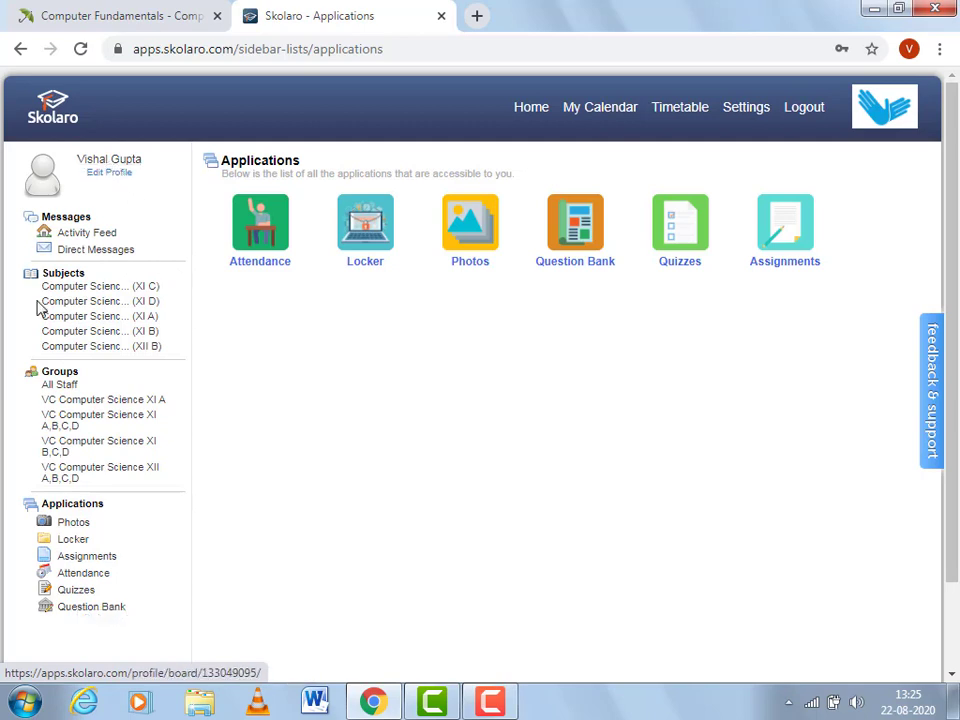
# Open the Quizzes application and start a new quiz for Computer Science (XI C).
pyautogui.click(72, 593)
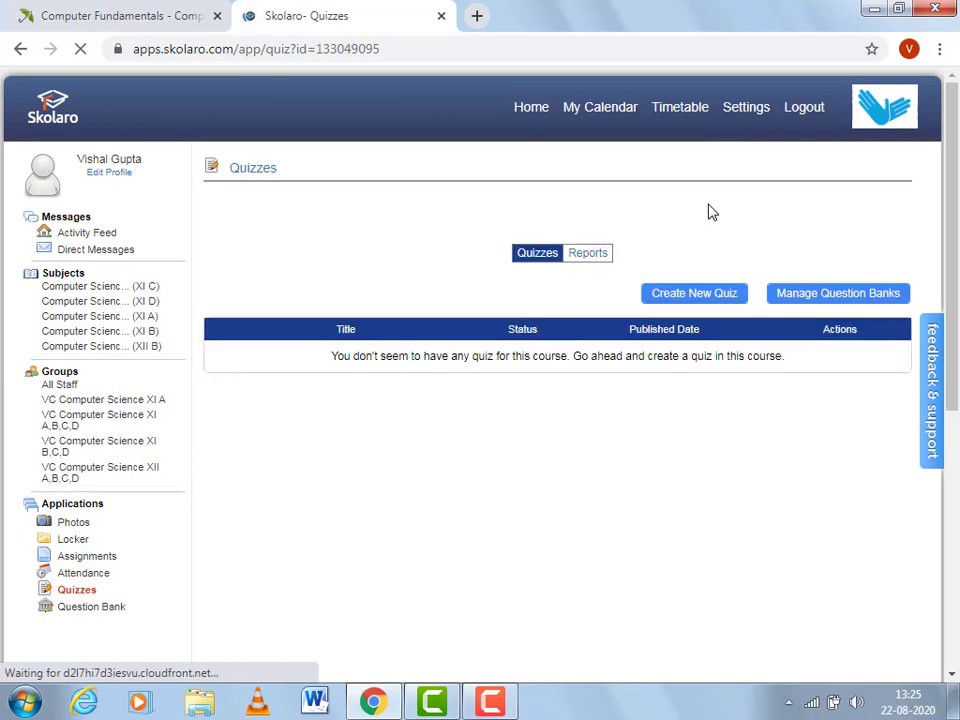
pyautogui.click(727, 302)
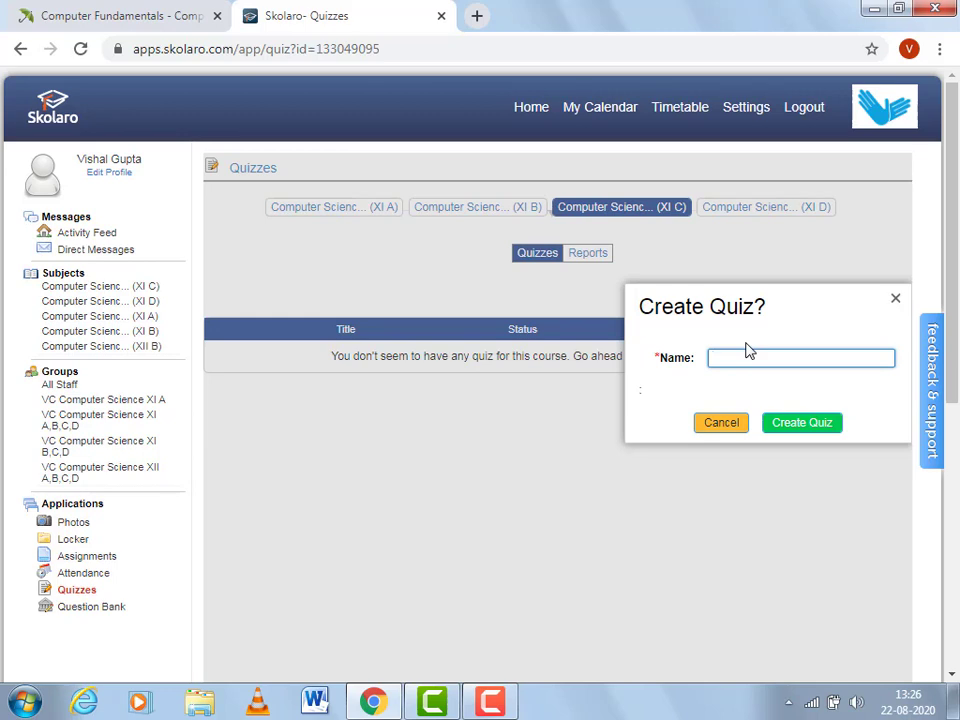
pyautogui.write('pREm')
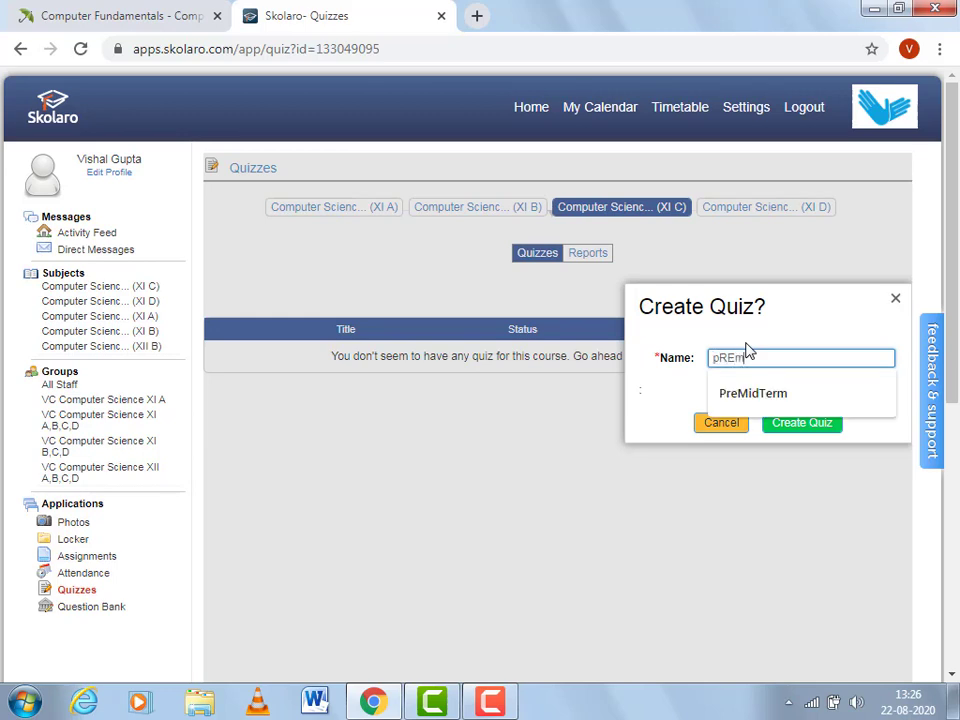
pyautogui.write('iDtEST')
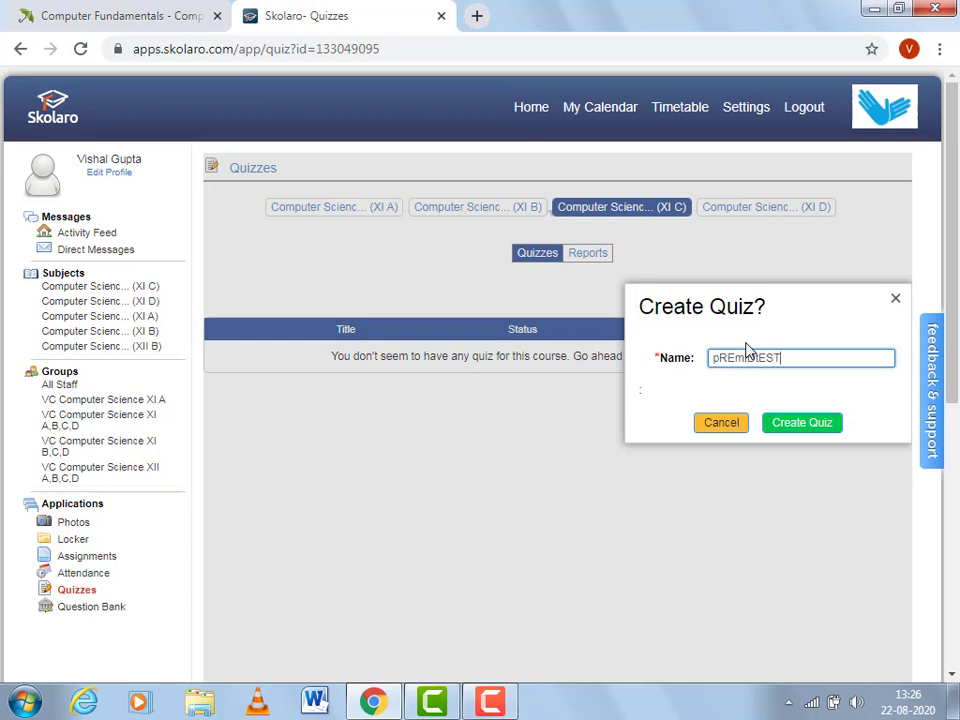
pyautogui.press('BackSpace')
pyautogui.press('BackSpace')
pyautogui.press('BackSpace')
pyautogui.press('BackSpace')
pyautogui.press('BackSpace')
pyautogui.press('BackSpace')
pyautogui.press('BackSpace')
pyautogui.press('BackSpace')
pyautogui.press('BackSpace')
# Name the new quiz PreMidTest(2020-21) and create it.
pyautogui.write('PreMi')
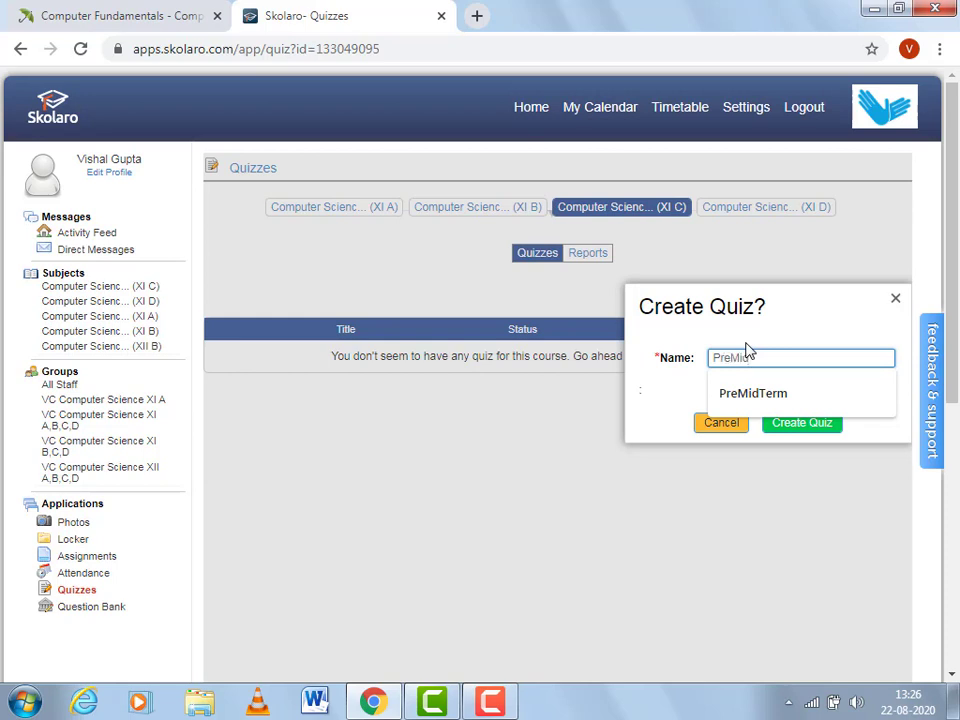
pyautogui.write('dTest')
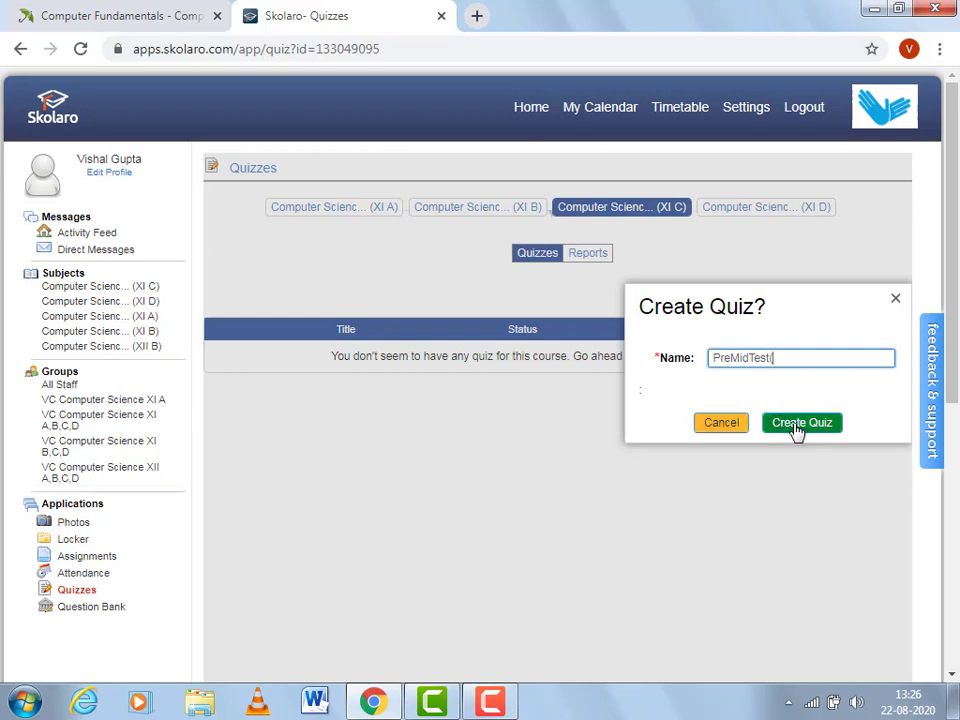
pyautogui.write('(2020-21')
pyautogui.click(799, 424)
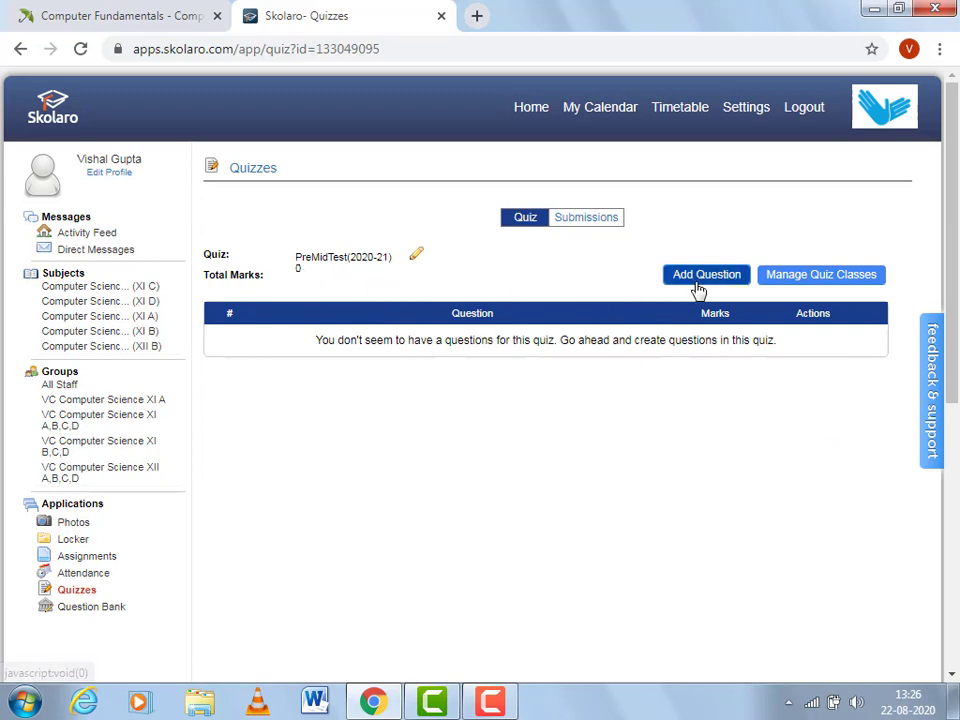
# Add the Computer Science classes XI D, XI A and XI B to the quiz's classes alongside XI C.
pyautogui.click(805, 276)
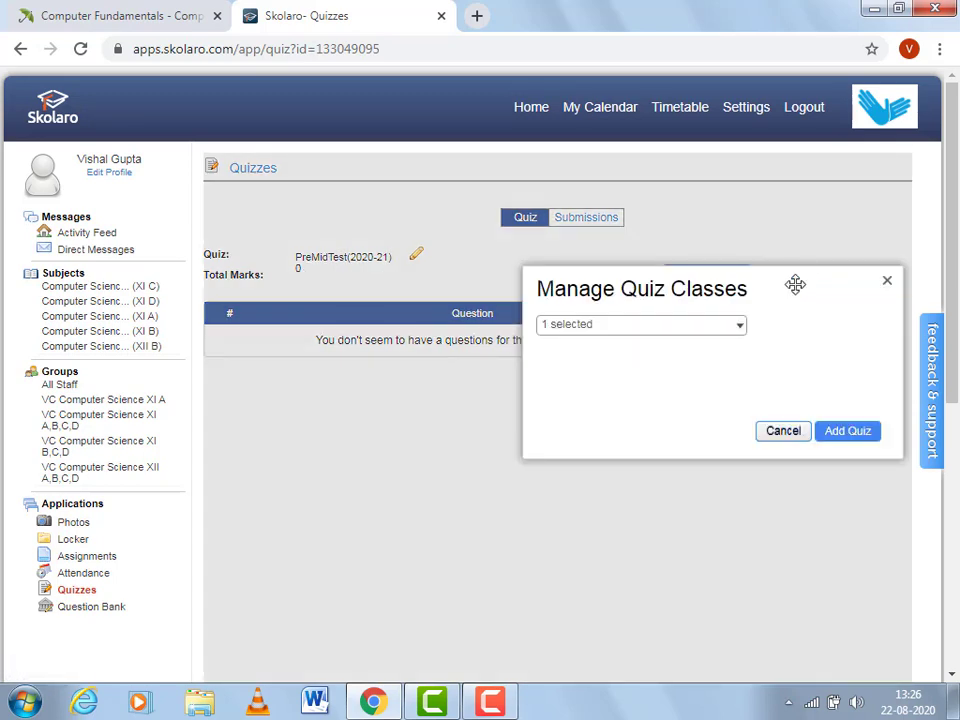
pyautogui.click(739, 326)
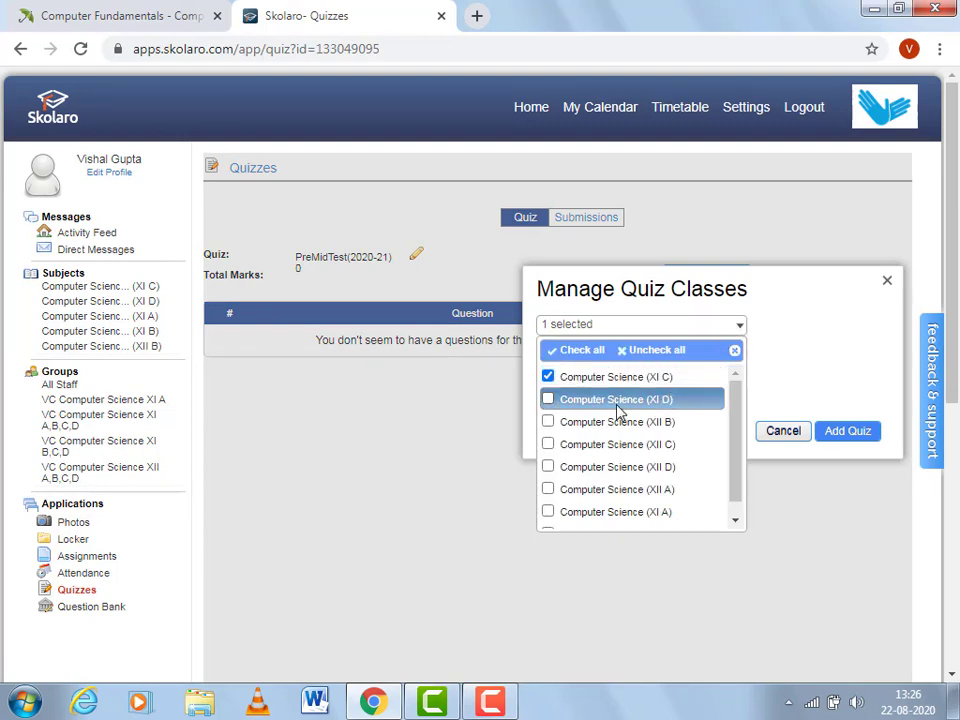
pyautogui.click(549, 400)
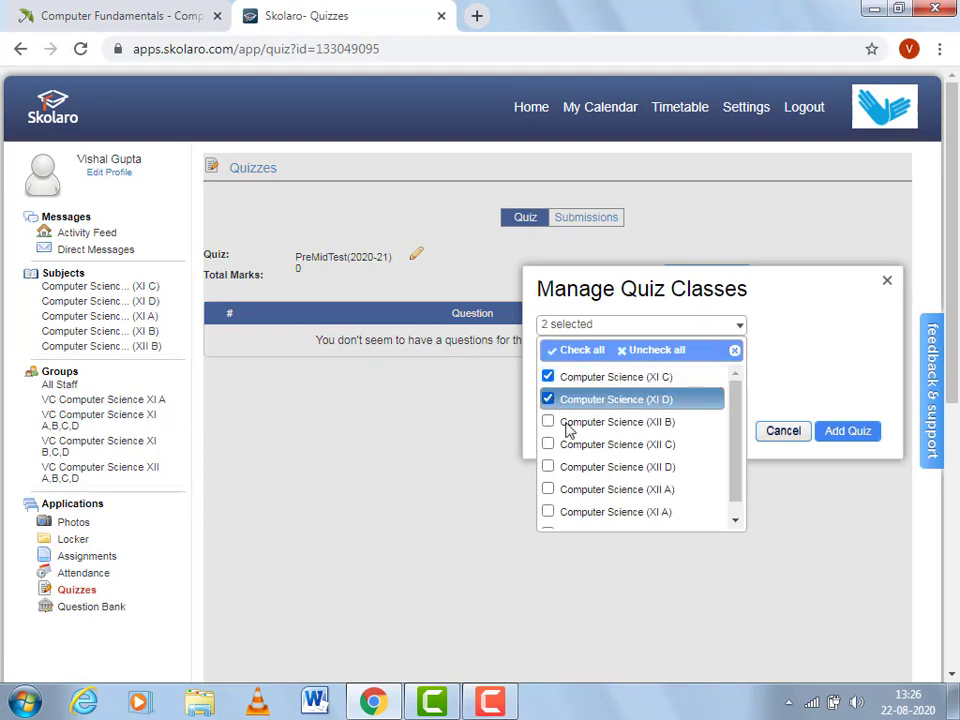
pyautogui.click(549, 513)
pyautogui.moveTo(735, 465); pyautogui.dragTo(735, 499)
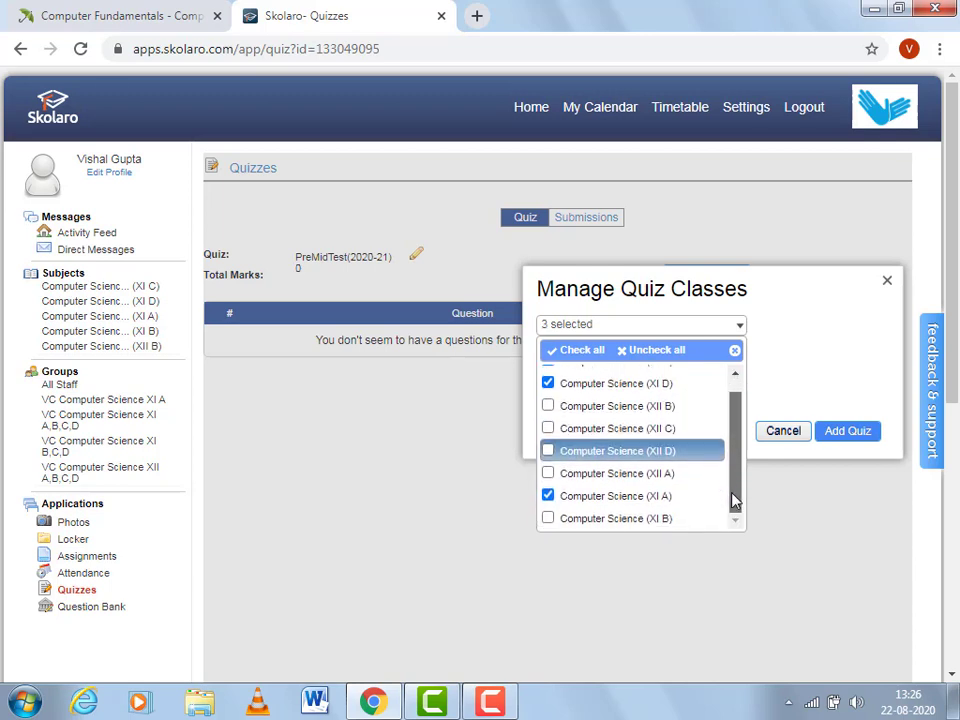
pyautogui.click(548, 518)
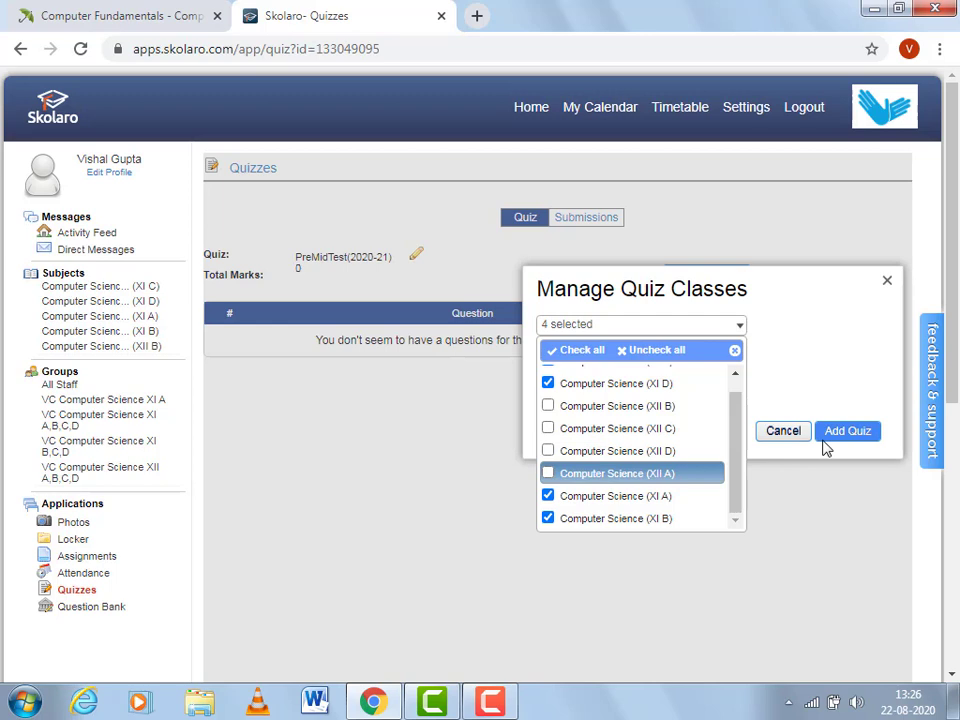
pyautogui.click(821, 378)
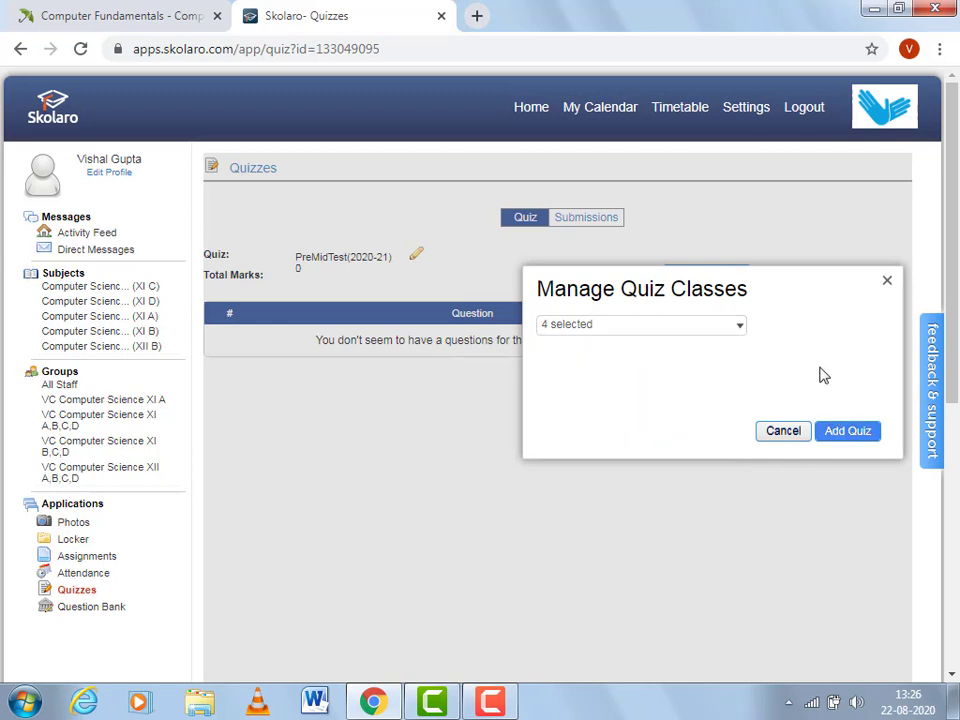
pyautogui.click(845, 435)
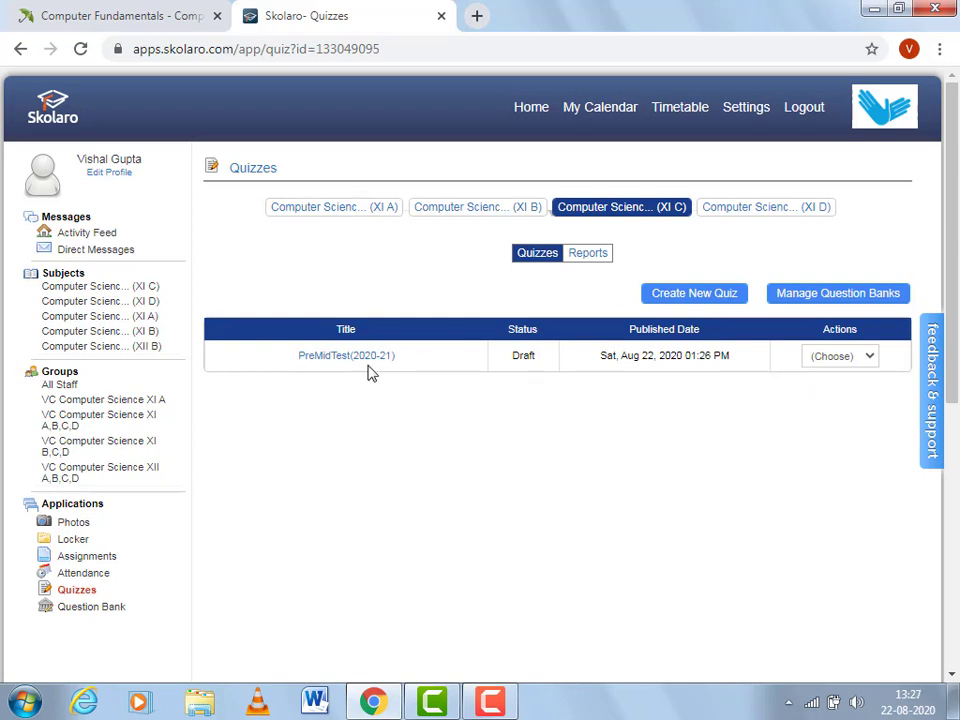
# In the PreMidTest(2020-21) quiz settings, set the available, due and retract dates to 2020-08-24.
pyautogui.click(869, 360)
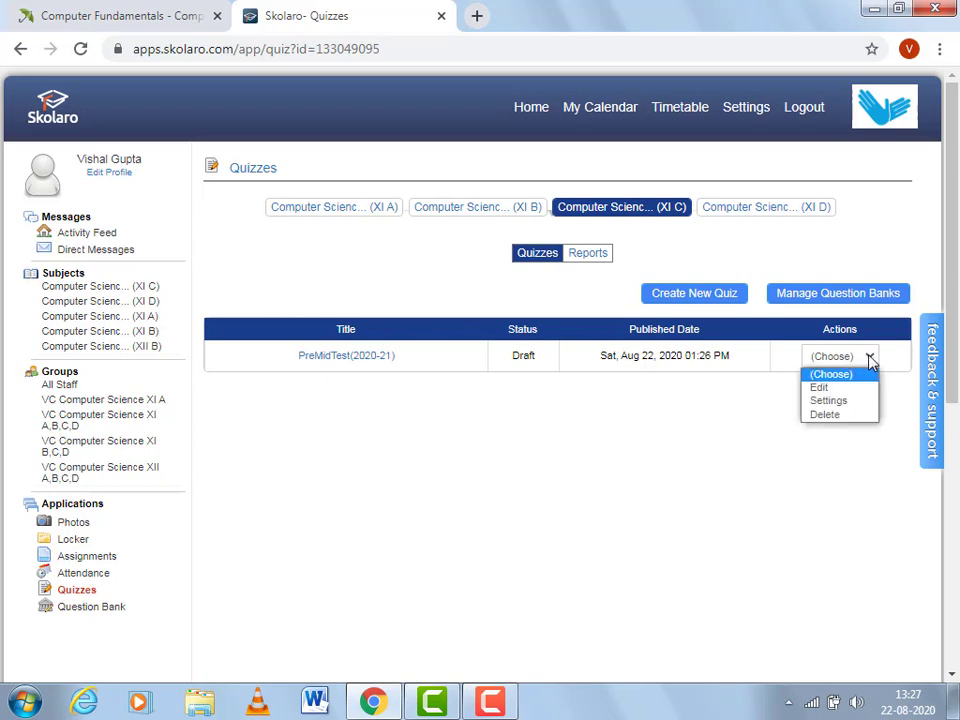
pyautogui.click(854, 404)
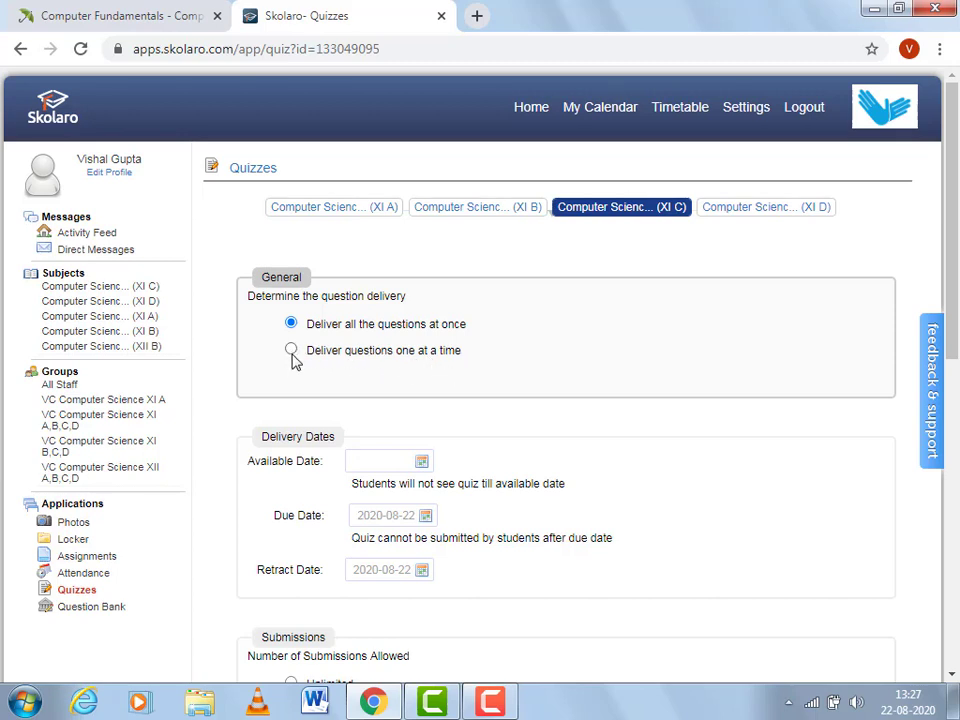
pyautogui.moveTo(953, 321); pyautogui.dragTo(955, 398)
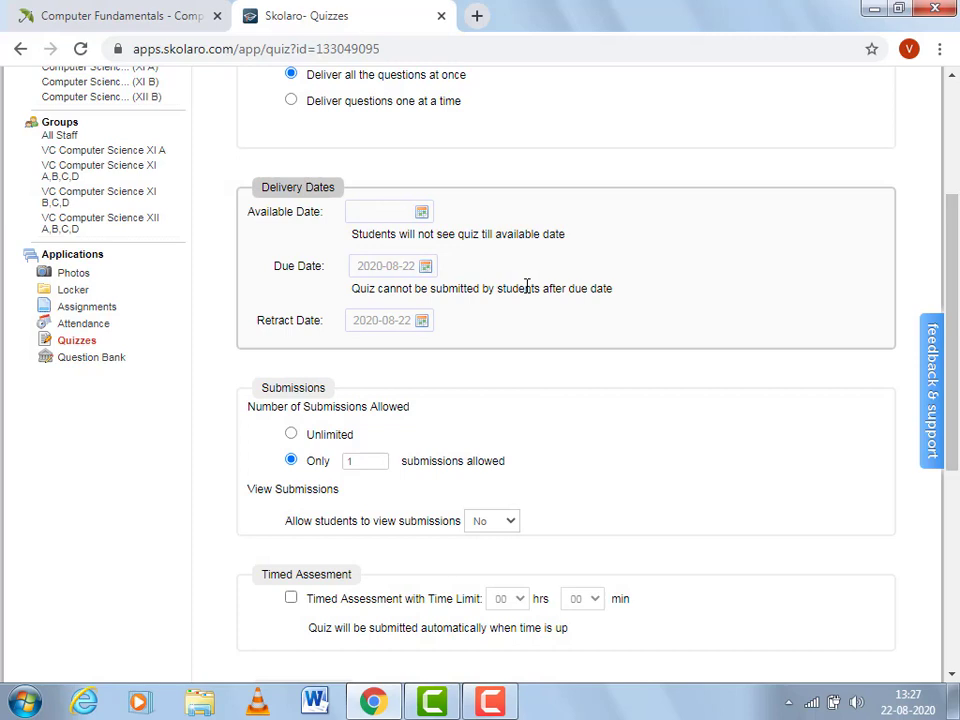
pyautogui.click(363, 213)
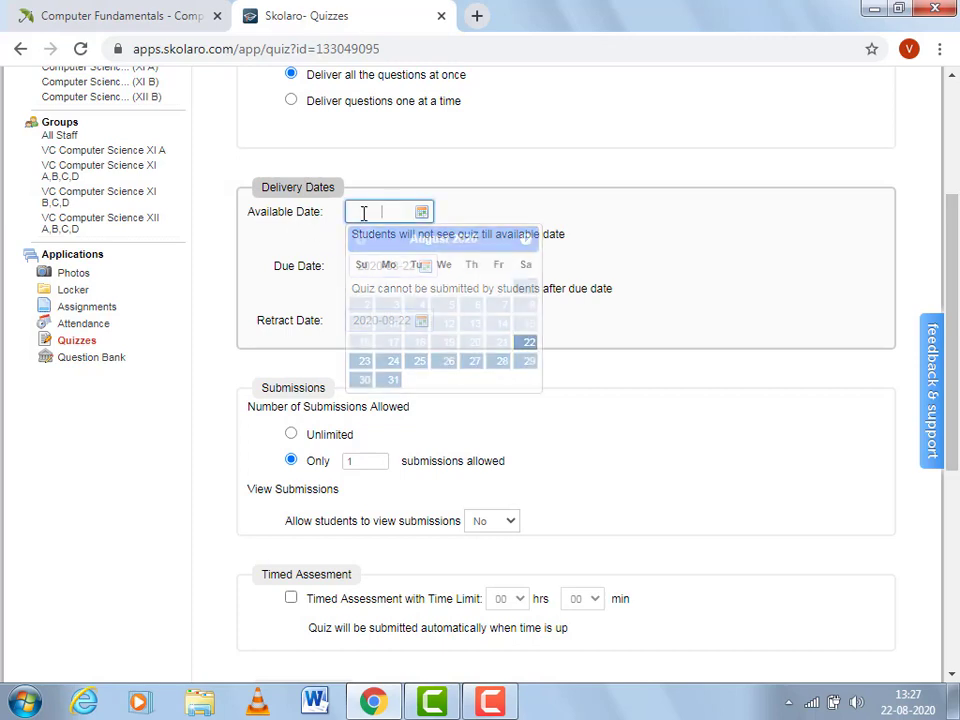
pyautogui.click(392, 364)
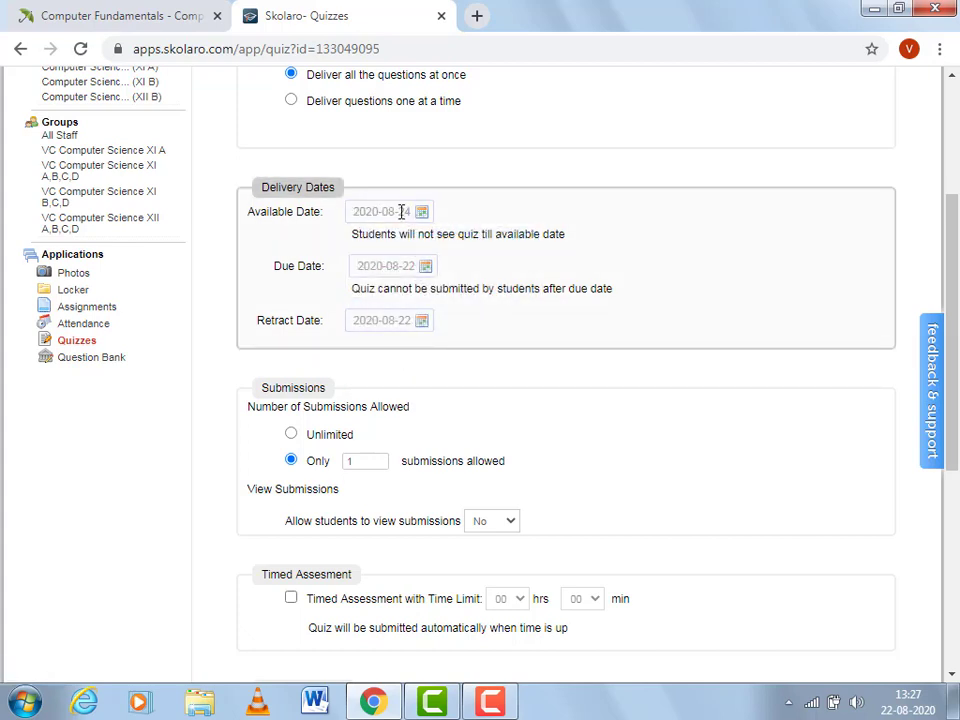
pyautogui.click(390, 267)
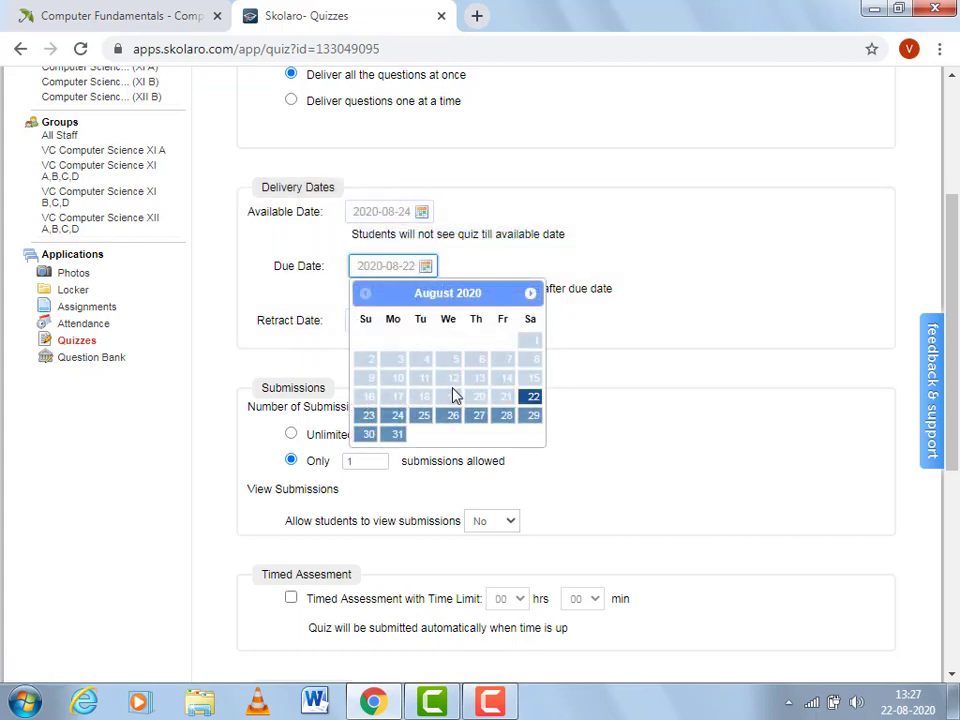
pyautogui.click(398, 417)
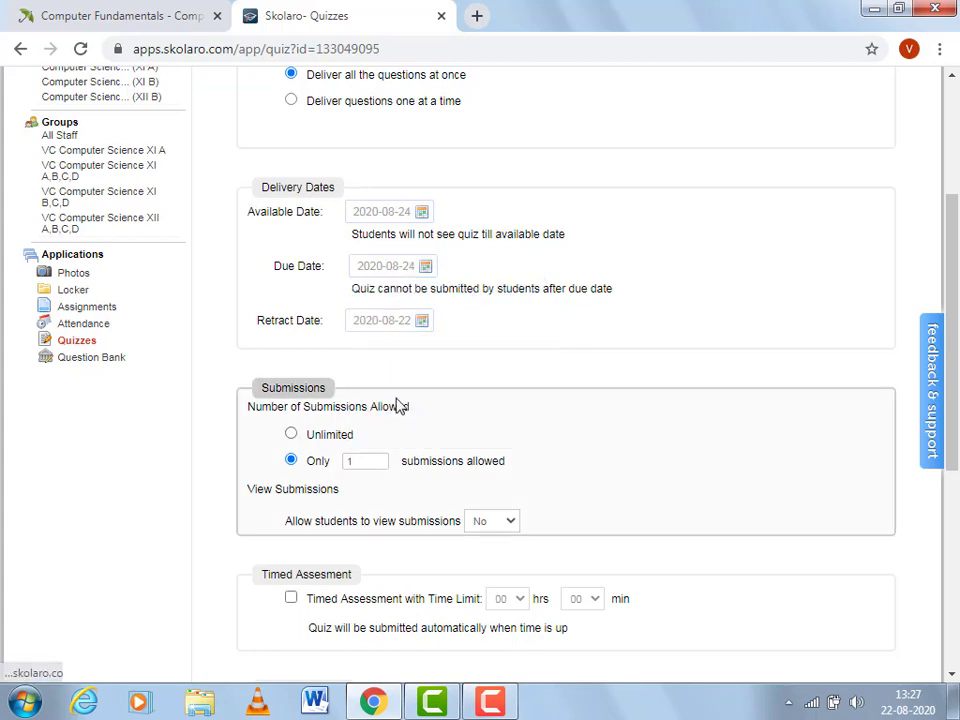
pyautogui.click(409, 322)
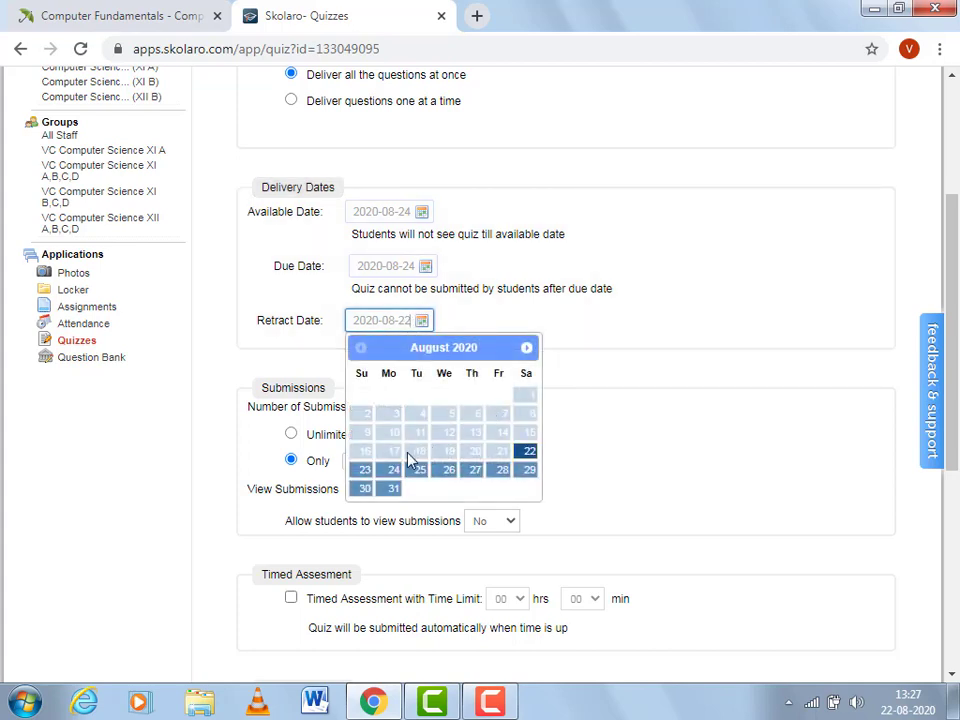
pyautogui.click(395, 472)
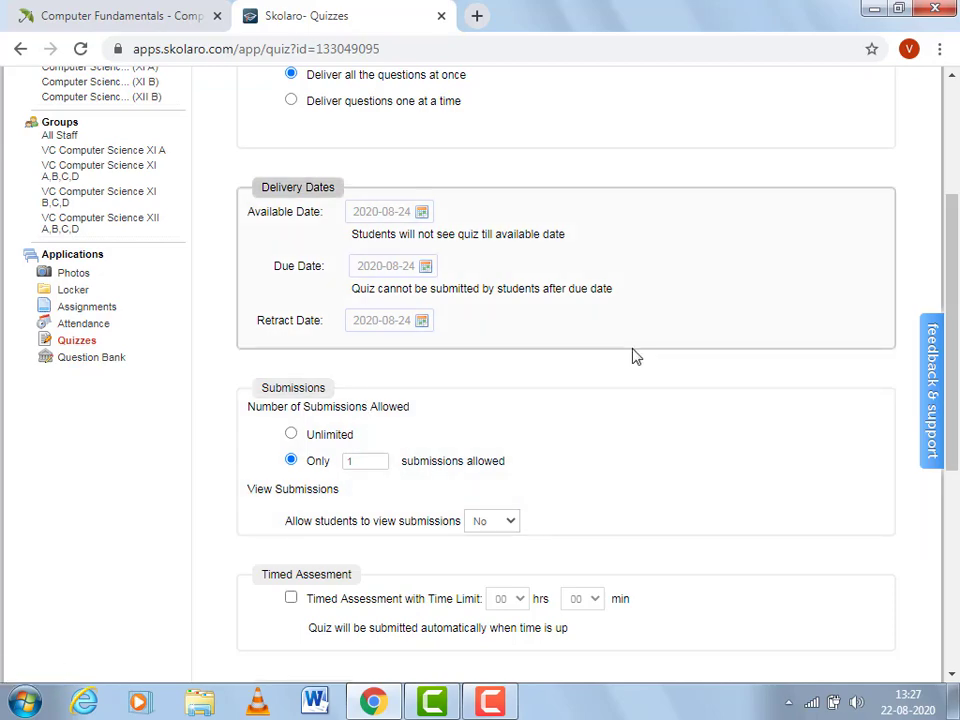
# Review the options for allowing students to view submissions.
pyautogui.scroll(-2, 930, 379)
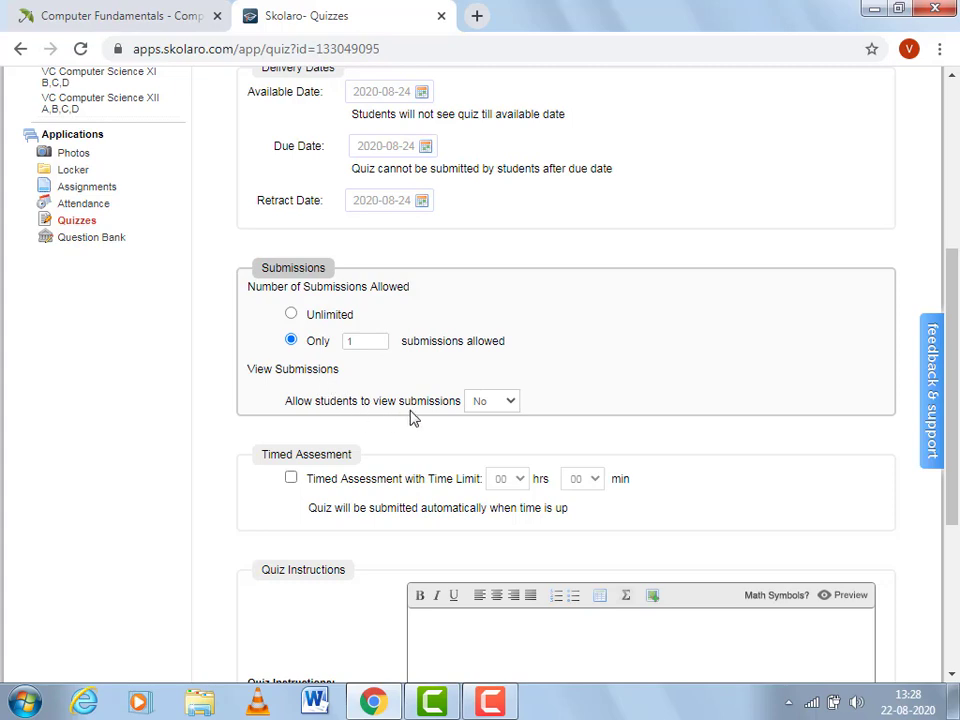
pyautogui.click(508, 402)
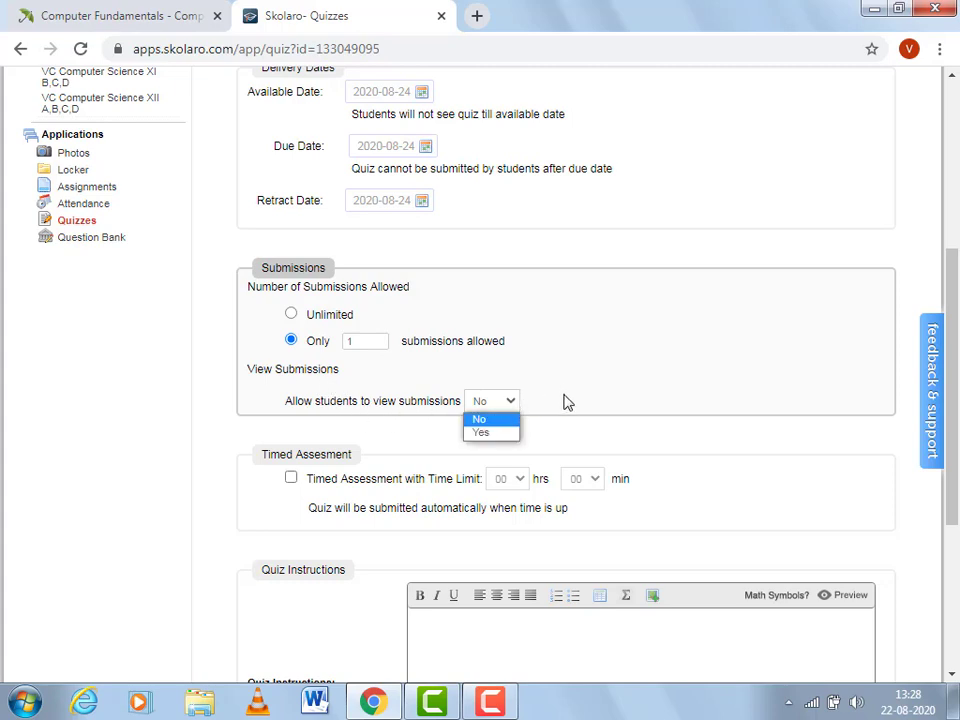
pyautogui.click(711, 408)
# Enable the timed assessment and set its time limit to 00 hrs 30 min.
pyautogui.moveTo(953, 393); pyautogui.dragTo(953, 472)
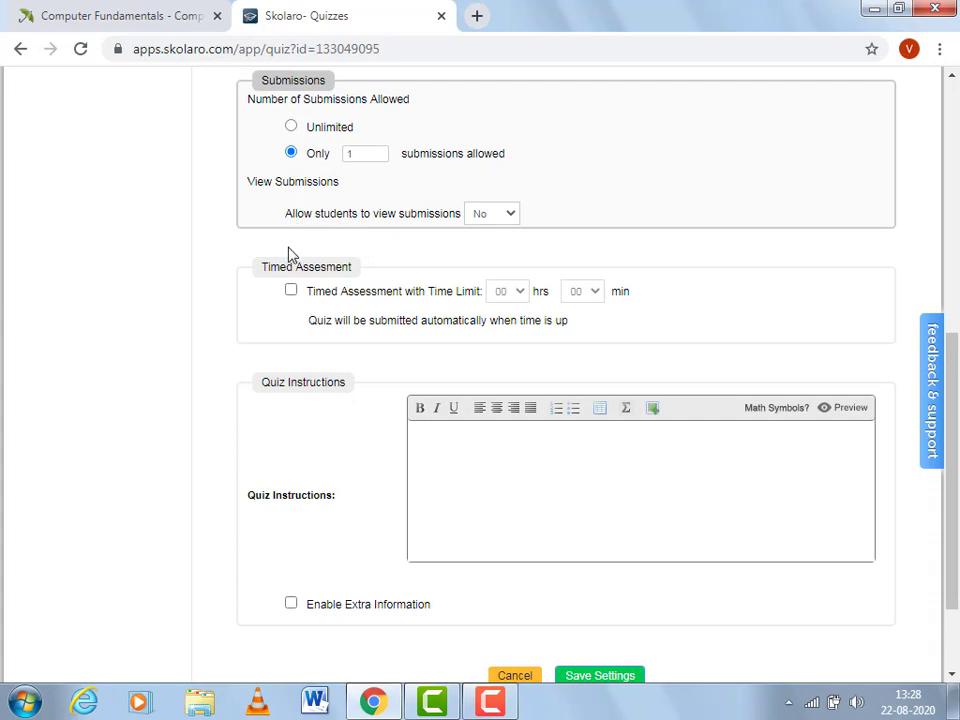
pyautogui.click(291, 292)
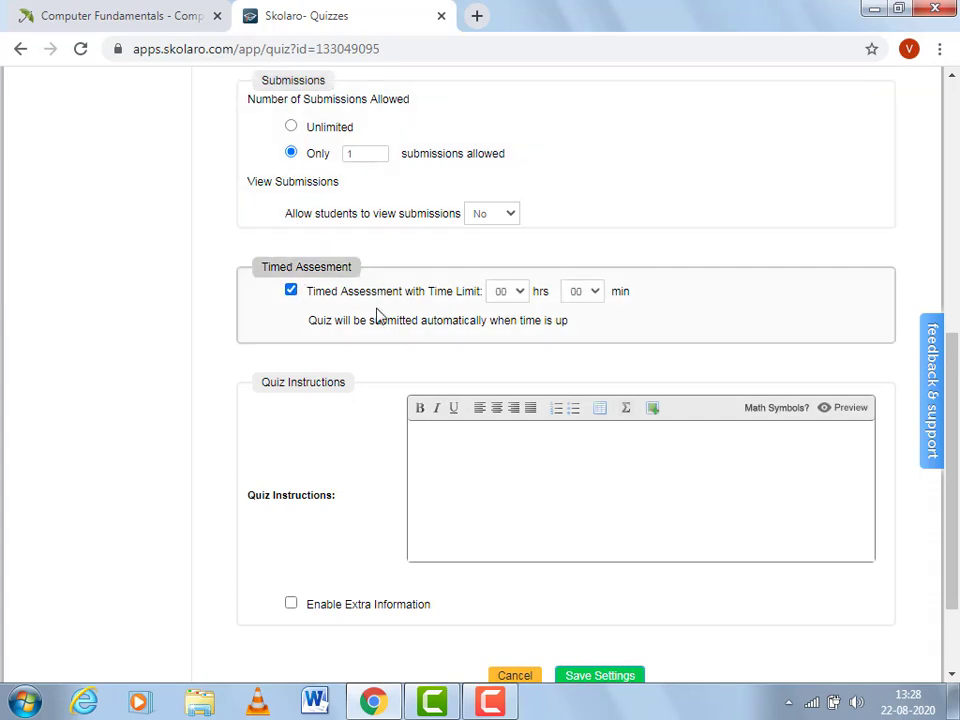
pyautogui.click(586, 295)
pyautogui.moveTo(596, 379); pyautogui.dragTo(588, 474)
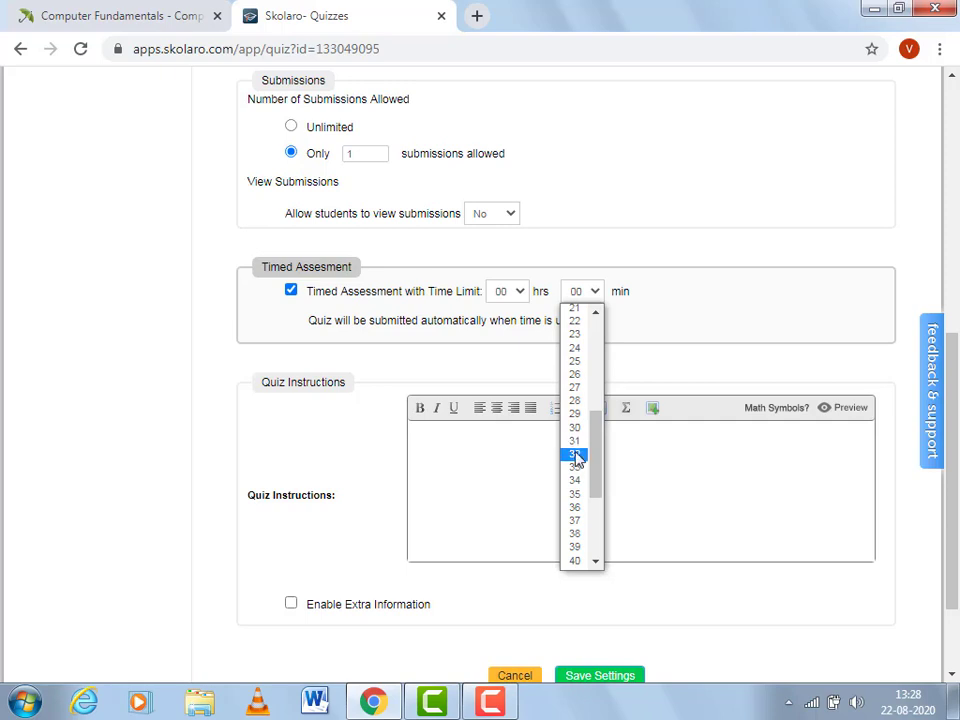
pyautogui.click(577, 456)
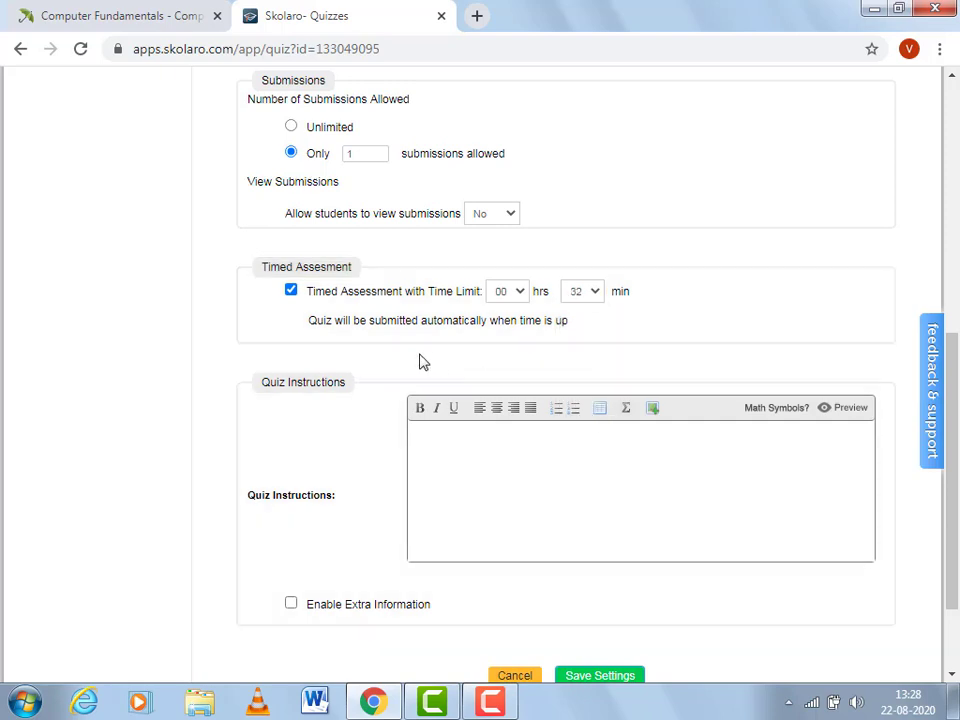
pyautogui.click(596, 293)
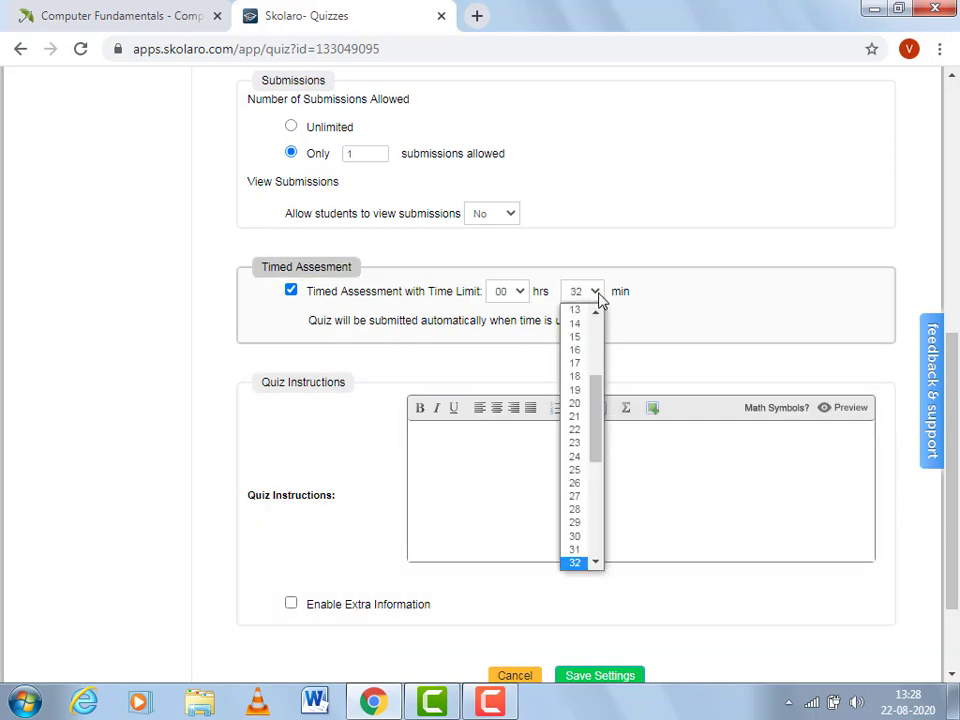
pyautogui.click(580, 537)
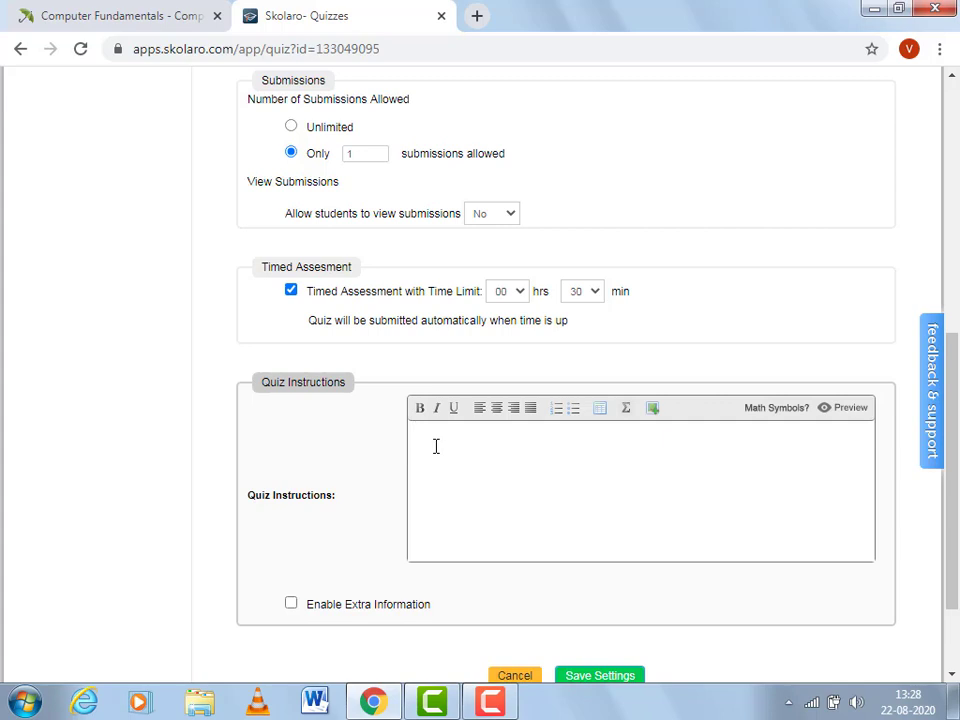
# Enter the first quiz instruction: "This Question Paper contain 20 Multiple Choice Questions and each carry one Marks.".
pyautogui.write('E')
pyautogui.press('BackSpace')
pyautogui.write('TR')
pyautogui.press('BackSpace')
pyautogui.write('his Question Paper ')
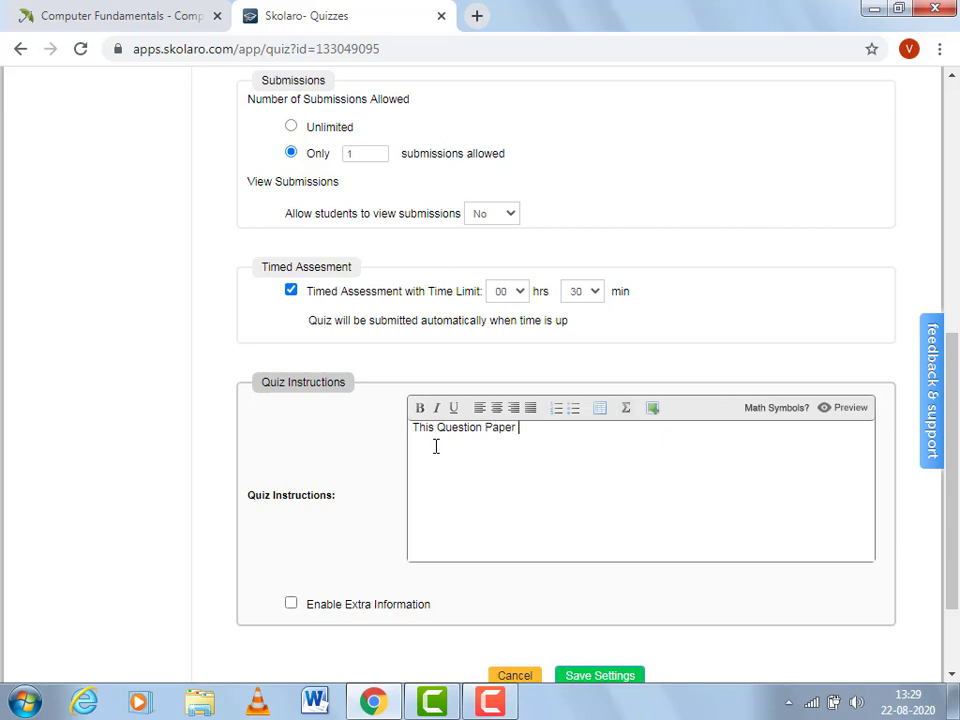
pyautogui.write('contain 20 Multipl')
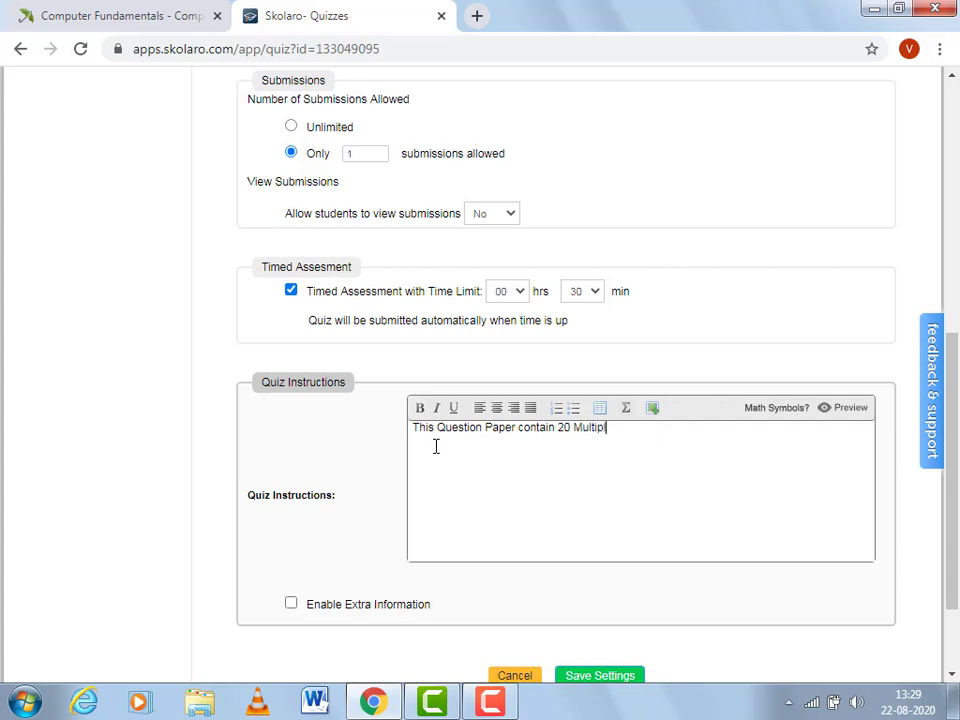
pyautogui.write('e Choice Questions')
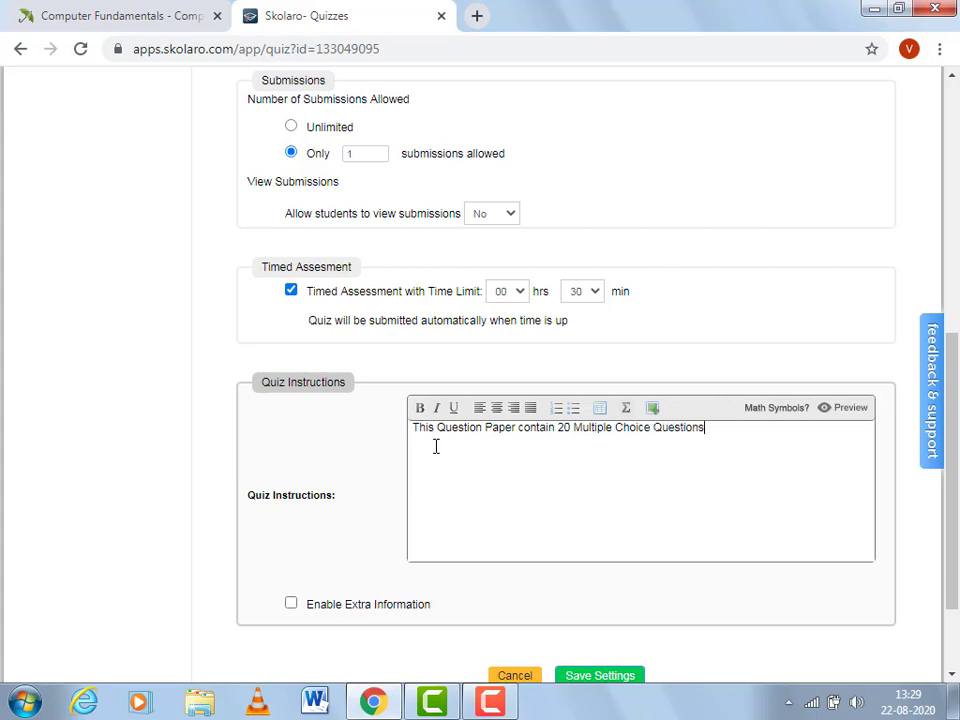
pyautogui.write(' and eachcarr')
pyautogui.press('Left')
pyautogui.press('Left')
pyautogui.press('Left')
pyautogui.press('Left')
pyautogui.press('Right')
pyautogui.press('Right')
pyautogui.press('Right')
pyautogui.press('Right')
pyautogui.write('y on')
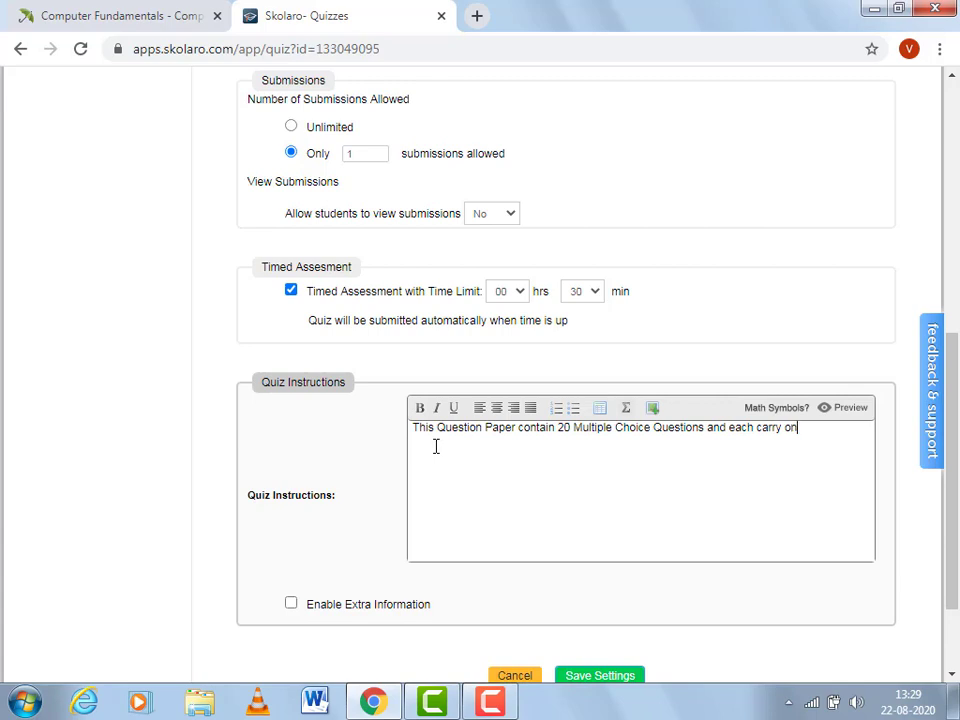
pyautogui.write('e Matrks.')
# Add the second line "There is no negative Marking." to the quiz instructions and start a new line.
pyautogui.press('Return')
pyautogui.write('There is no')
pyautogui.press('BackSpace')
pyautogui.write('o negative M')
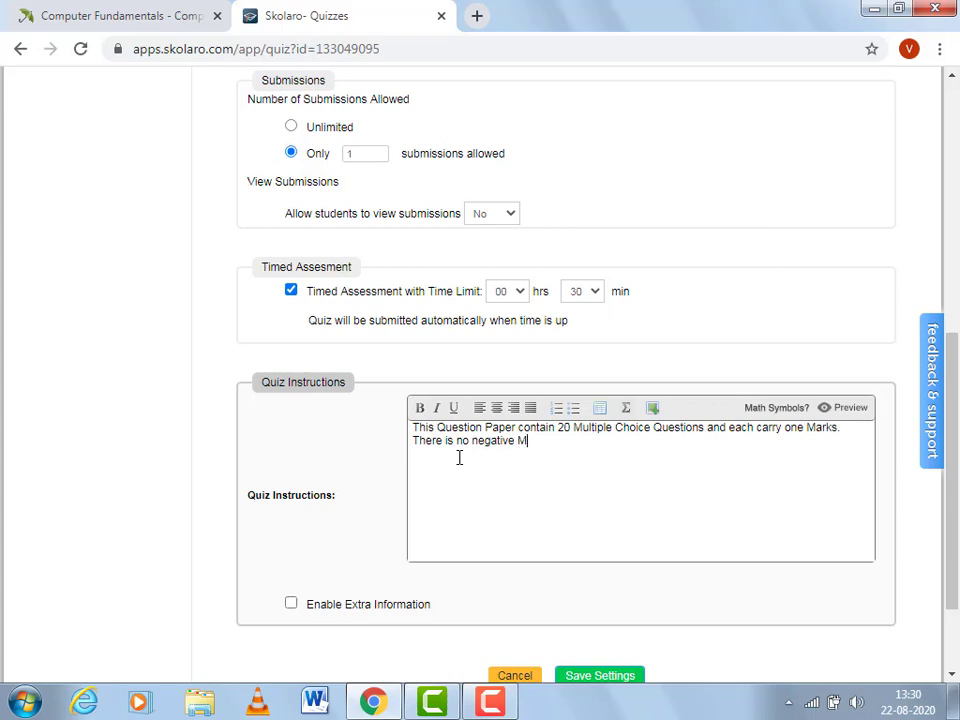
pyautogui.write('arking.')
pyautogui.press('Return')
pyautogui.write('Question')
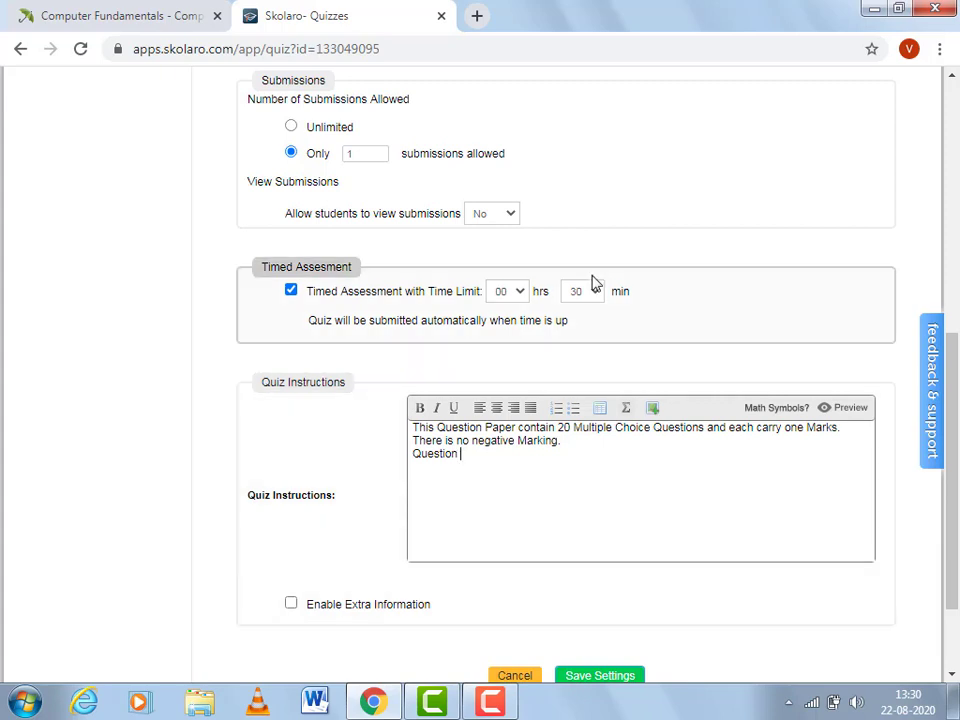
pyautogui.press('BackSpace')
pyautogui.press('BackSpace')
pyautogui.press('BackSpace')
pyautogui.press('BackSpace')
pyautogui.press('BackSpace')
pyautogui.press('BackSpace')
pyautogui.press('BackSpace')
pyautogui.press('BackSpace')
pyautogui.press('BackSpace')
# Add the third quiz instruction "Answering will not allowed or it will be submitted automatically after 30 minutes.".
pyautogui.write('Answering will not ')
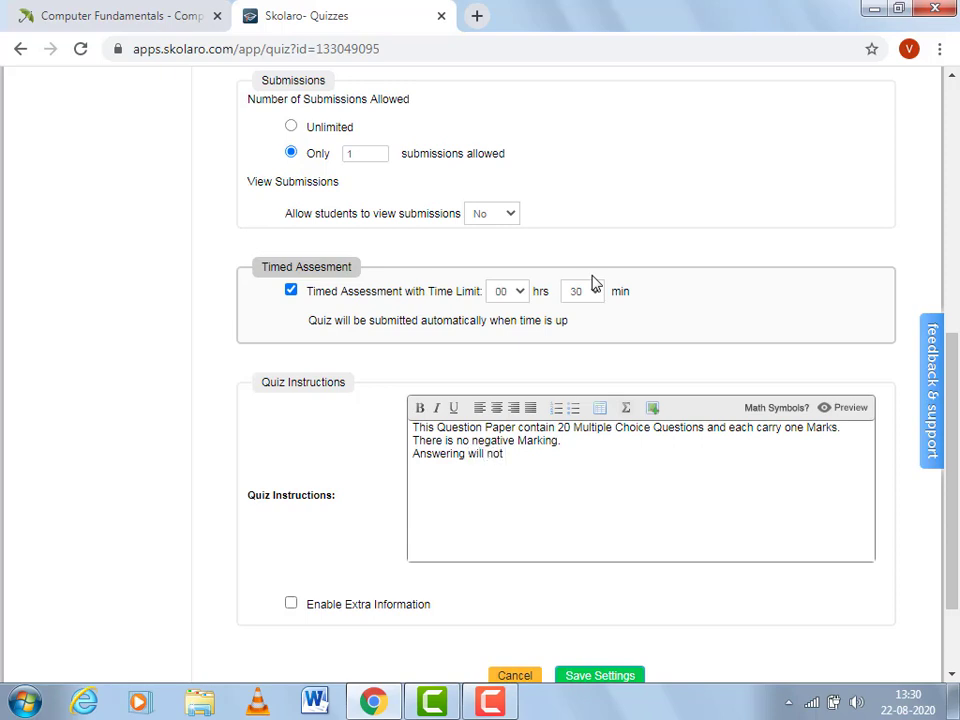
pyautogui.write('allowed or it will be')
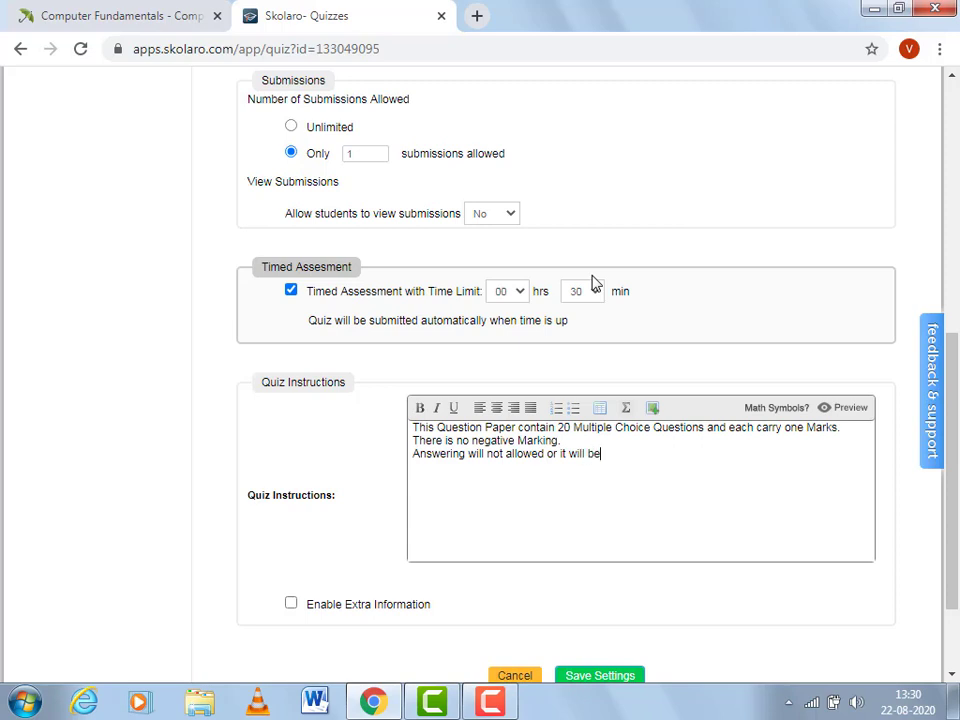
pyautogui.write(' submitted automa')
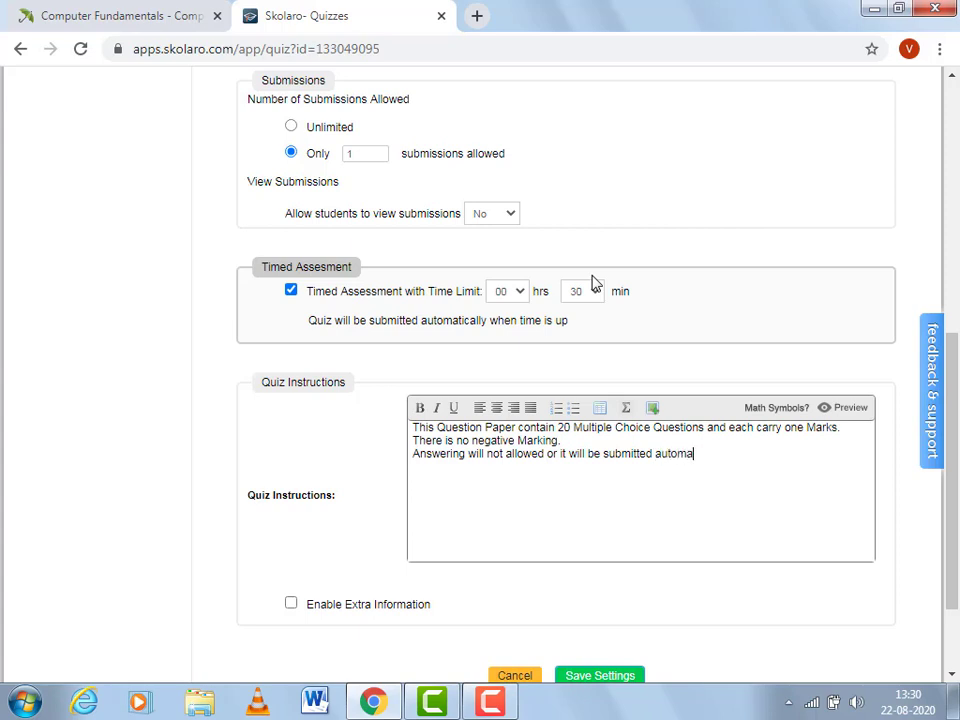
pyautogui.write('ticaly')
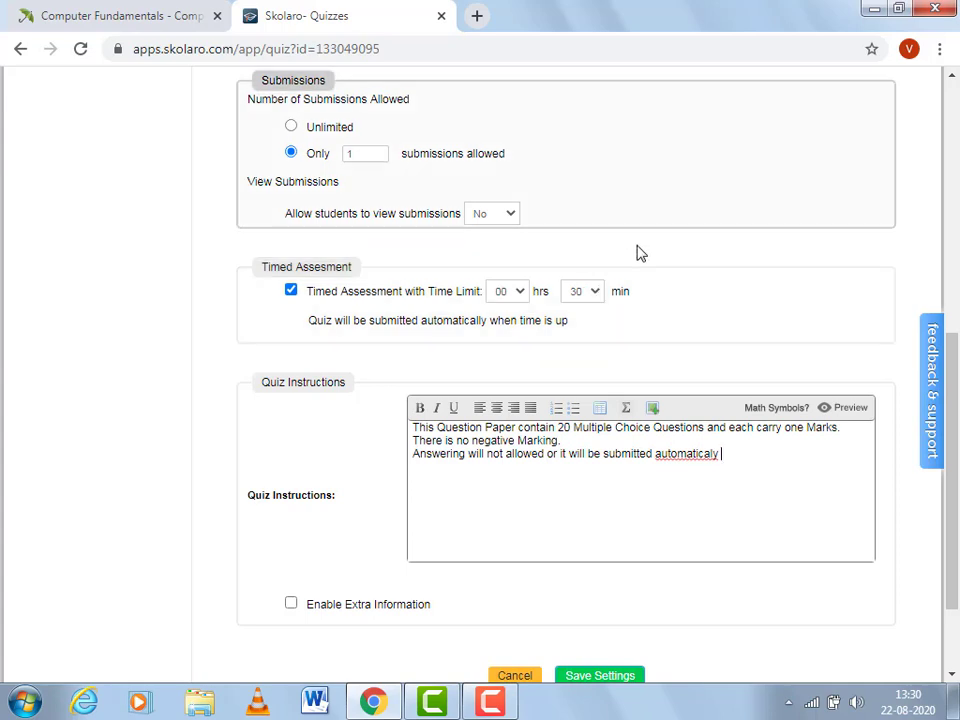
pyautogui.rightClick(681, 457)
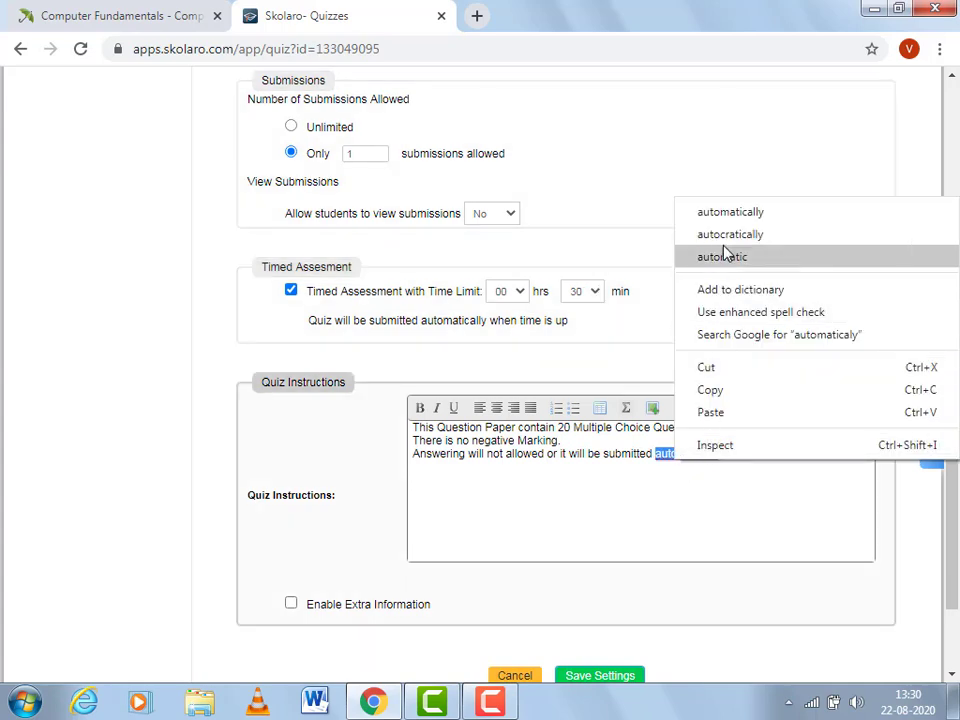
pyautogui.click(731, 214)
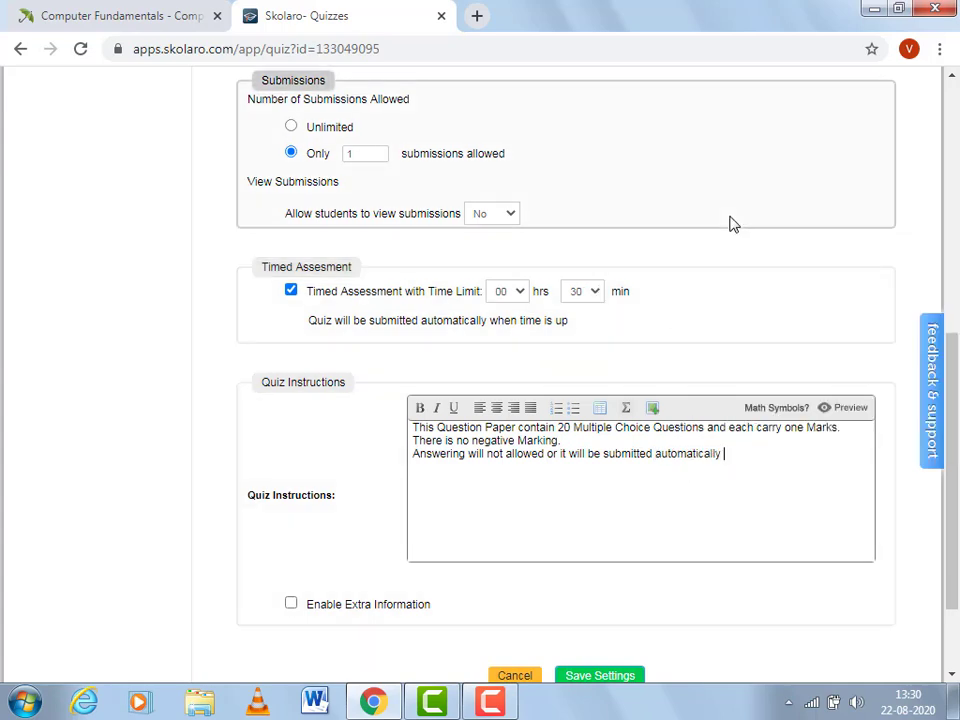
pyautogui.write('after 30 minutes')
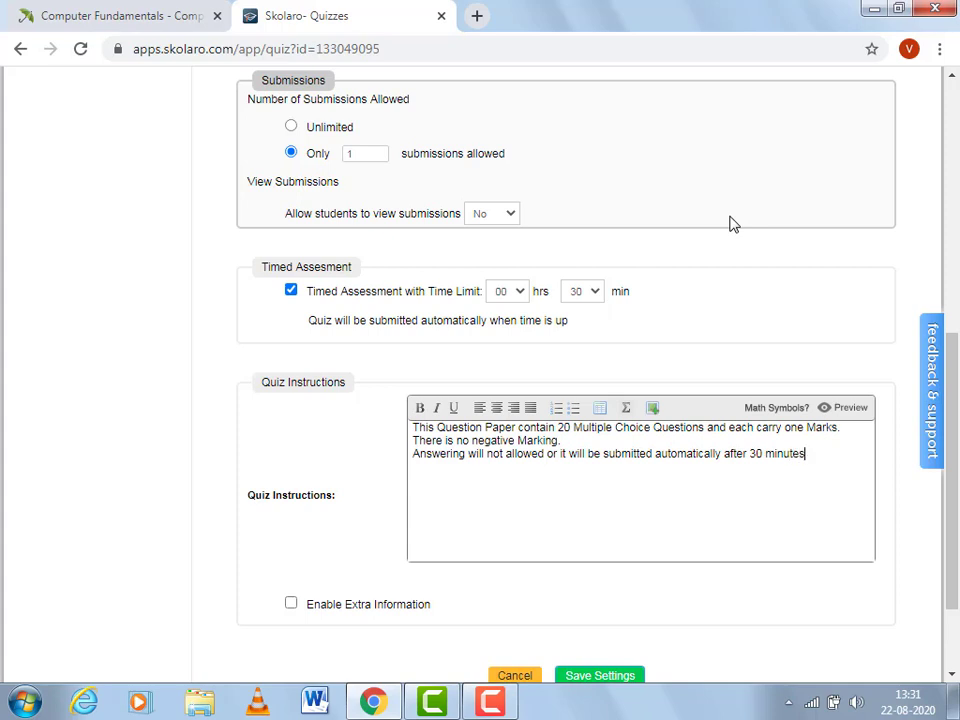
pyautogui.write('.')
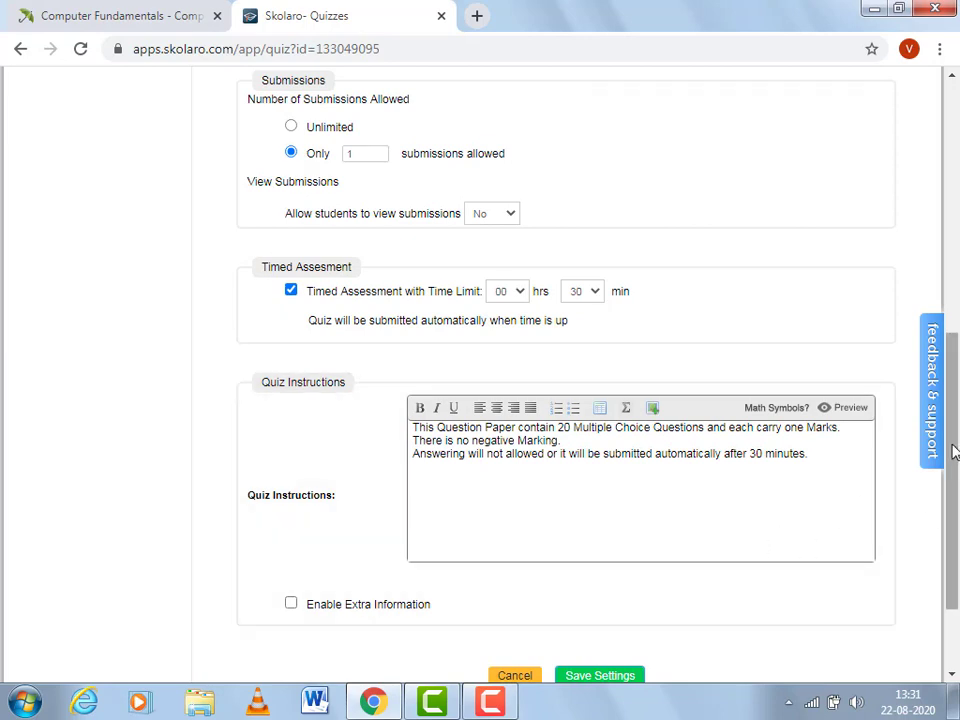
# Save the settings of the PreMidTest(2020-21) quiz.
pyautogui.scroll(-1, 955, 482)
pyautogui.scroll(-1, 955, 482)
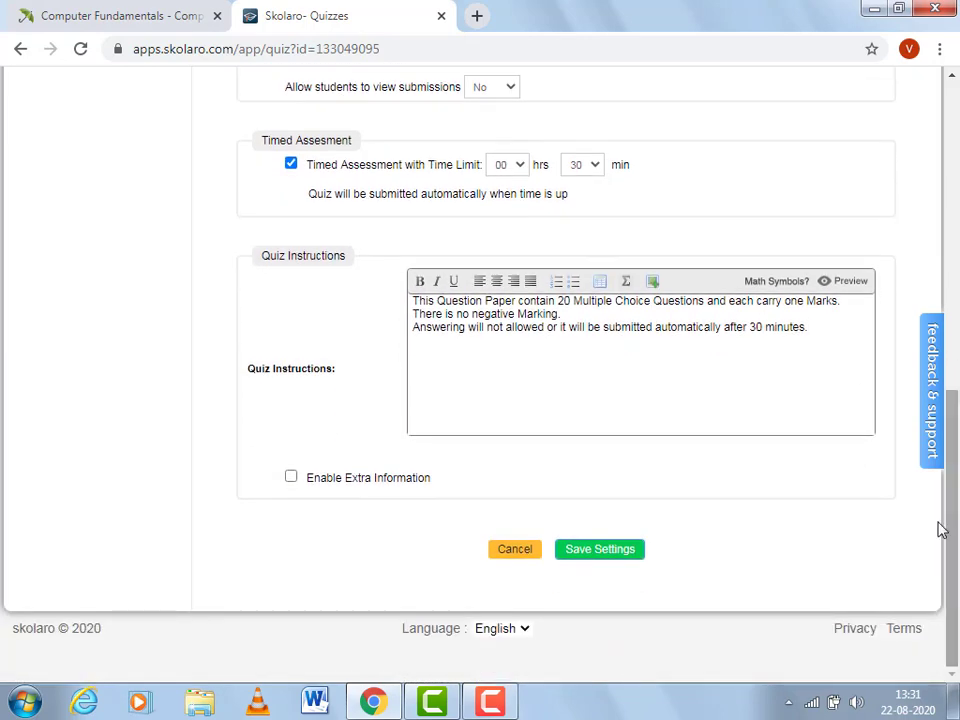
pyautogui.click(604, 552)
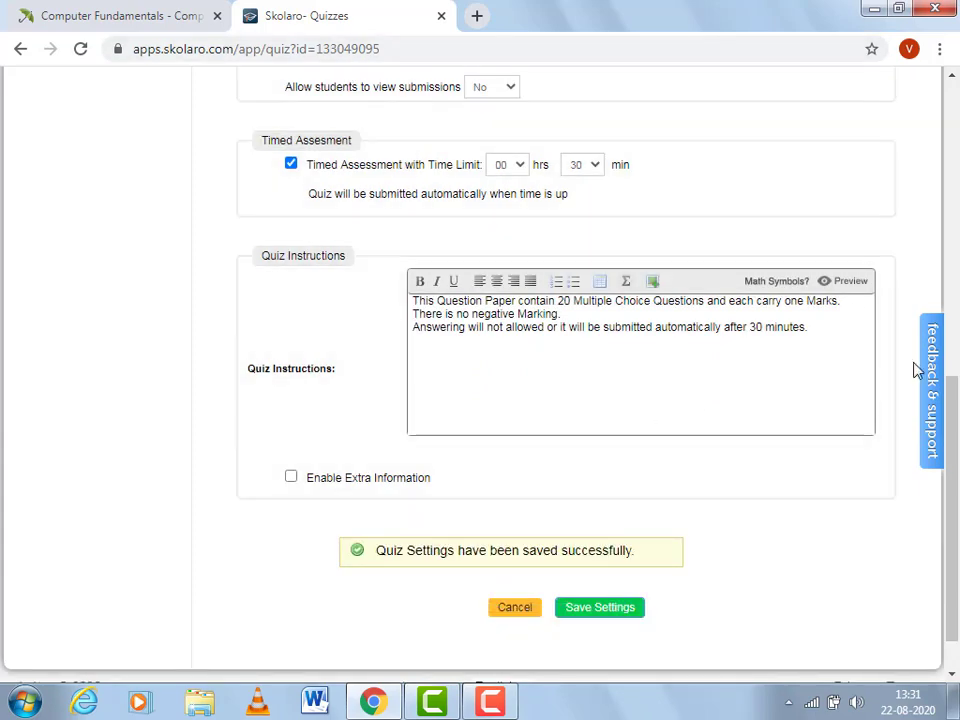
# Return to the quiz list and open PreMidTest(2020-21) for editing its questions.
pyautogui.moveTo(957, 465); pyautogui.dragTo(951, 150)
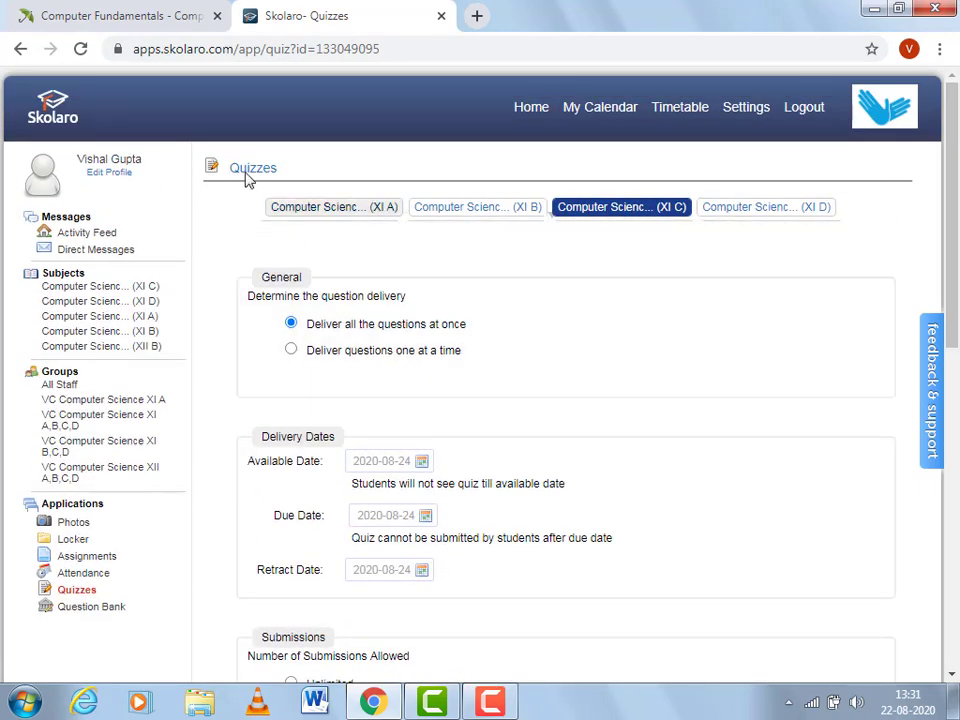
pyautogui.click(246, 172)
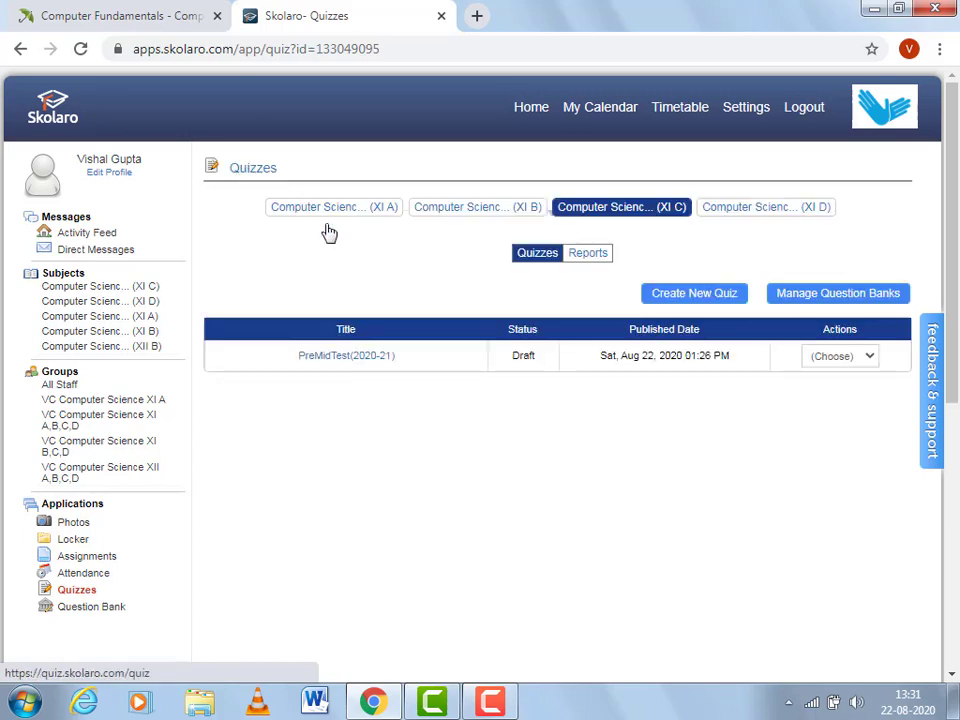
pyautogui.click(866, 360)
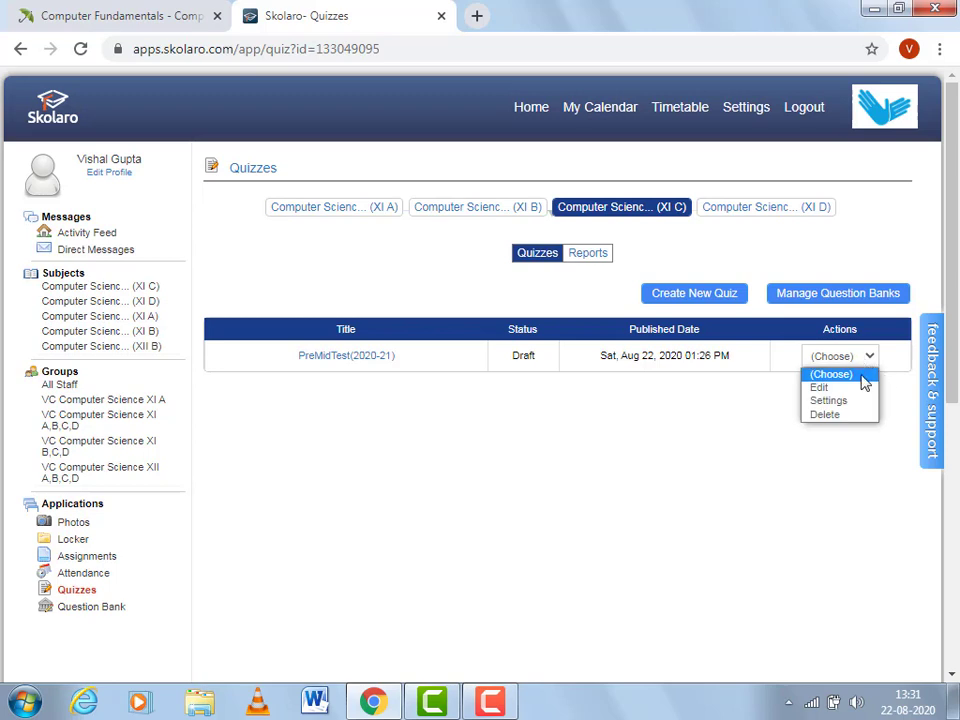
pyautogui.click(849, 387)
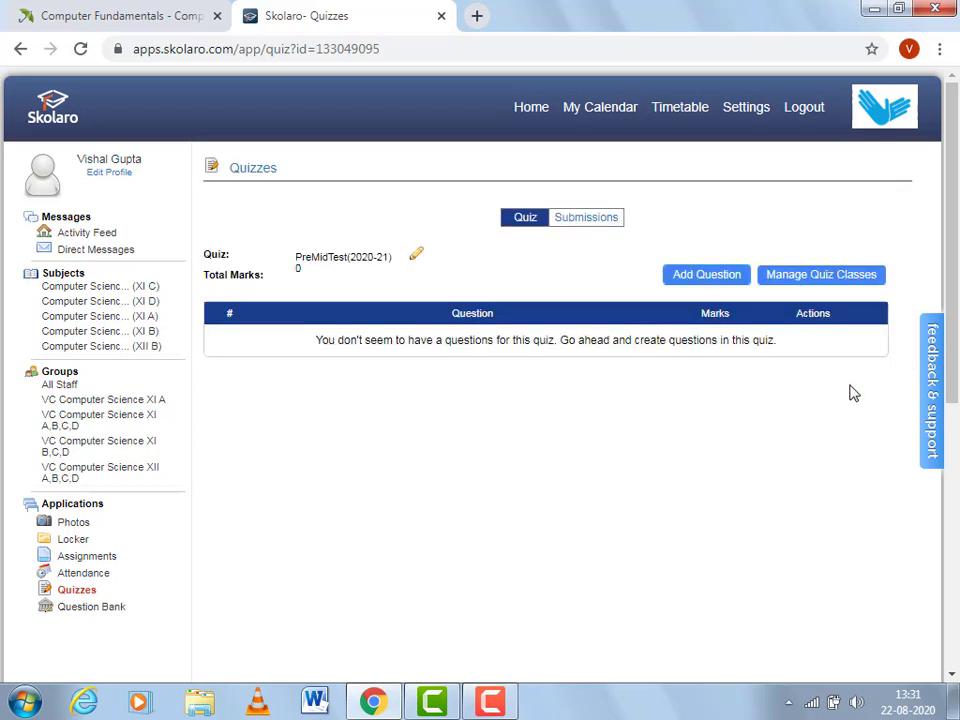
# Add a Multiple Choice - Single Answer question to the quiz and set its answer marks to 1.
pyautogui.click(689, 284)
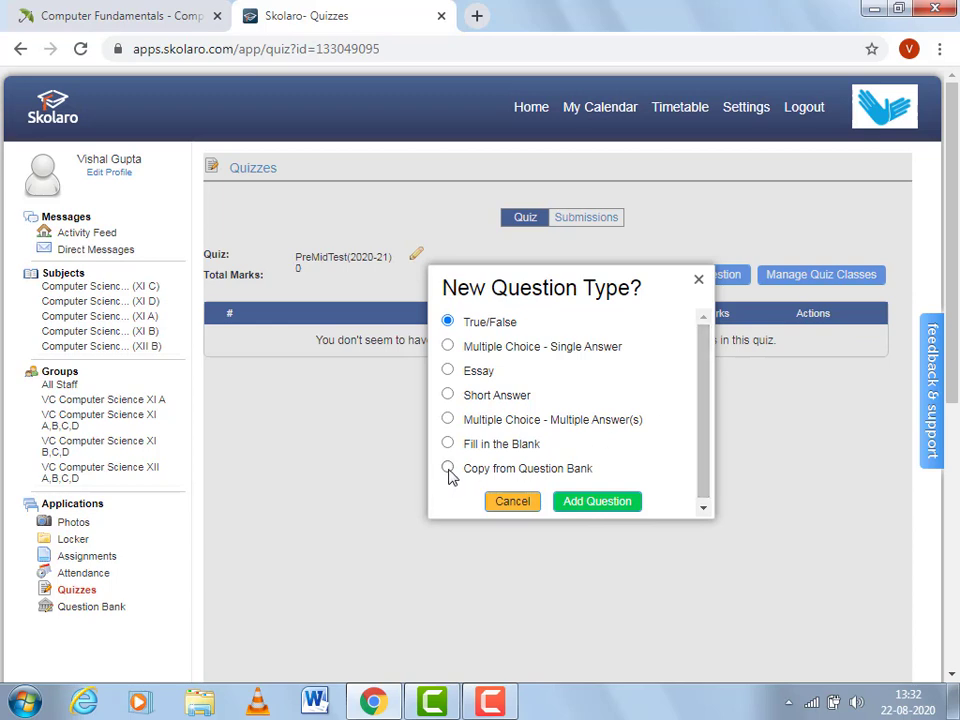
pyautogui.click(448, 347)
pyautogui.click(601, 509)
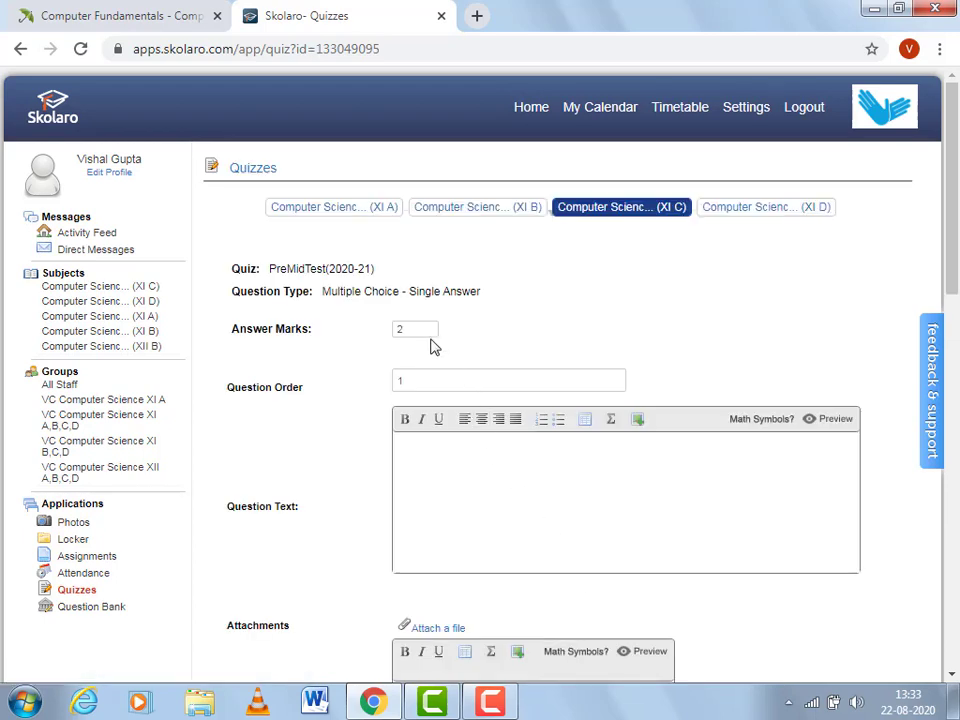
pyautogui.moveTo(424, 329); pyautogui.dragTo(374, 342)
pyautogui.write('1')
# Copy "Which of the following languages is more suited to a structured program?" from the IndiaBIX Computer Fundamentals page into the Skolaro question text.
pyautogui.click(86, 22)
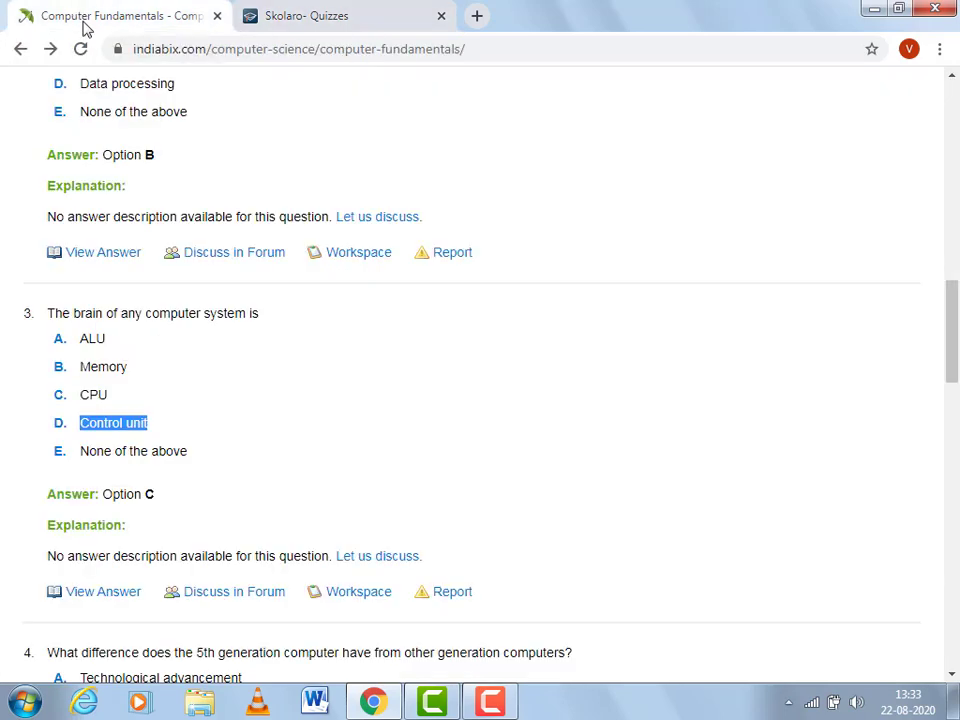
pyautogui.moveTo(952, 282); pyautogui.dragTo(953, 223)
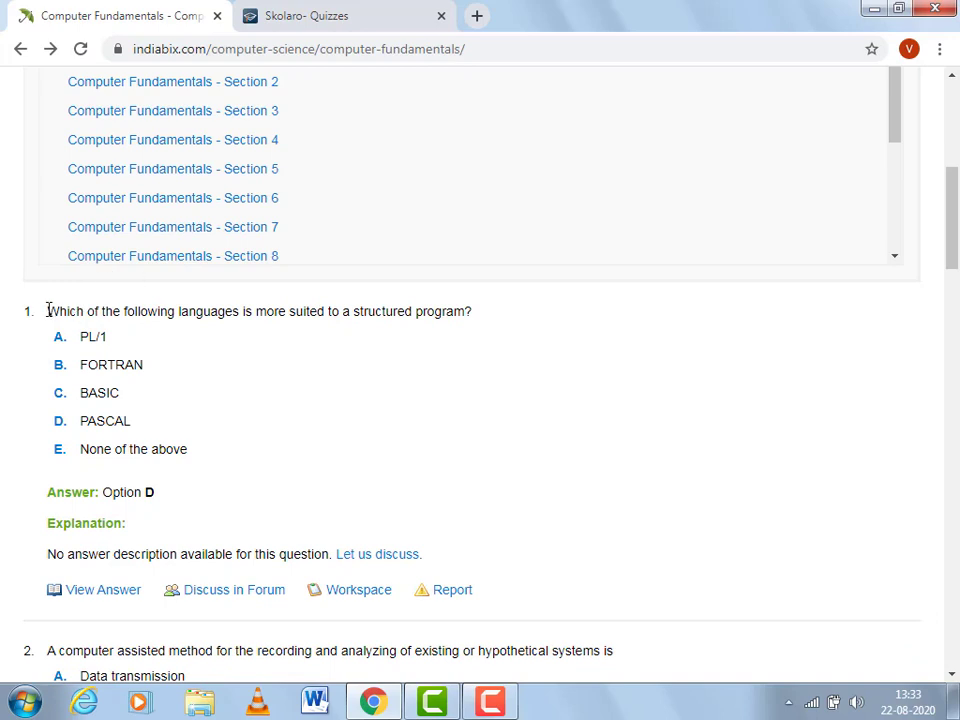
pyautogui.moveTo(49, 311); pyautogui.dragTo(478, 328)
pyautogui.hotkey('ctrl', 'c')
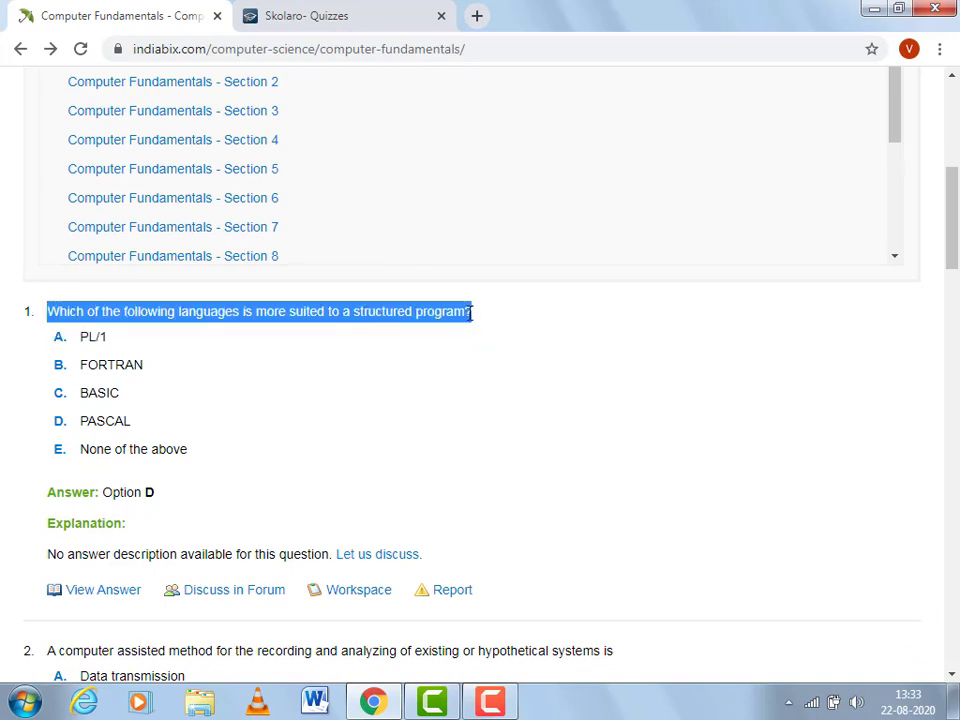
pyautogui.rightClick(476, 318)
pyautogui.click(497, 329)
pyautogui.click(294, 15)
pyautogui.click(463, 467)
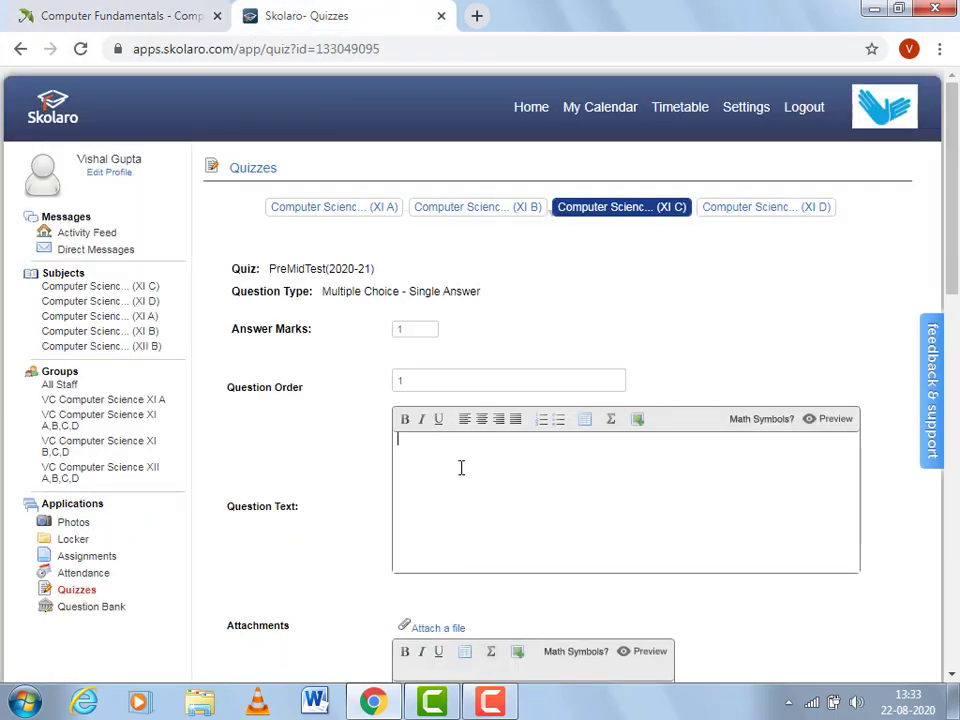
pyautogui.rightClick(461, 467)
pyautogui.click(510, 343)
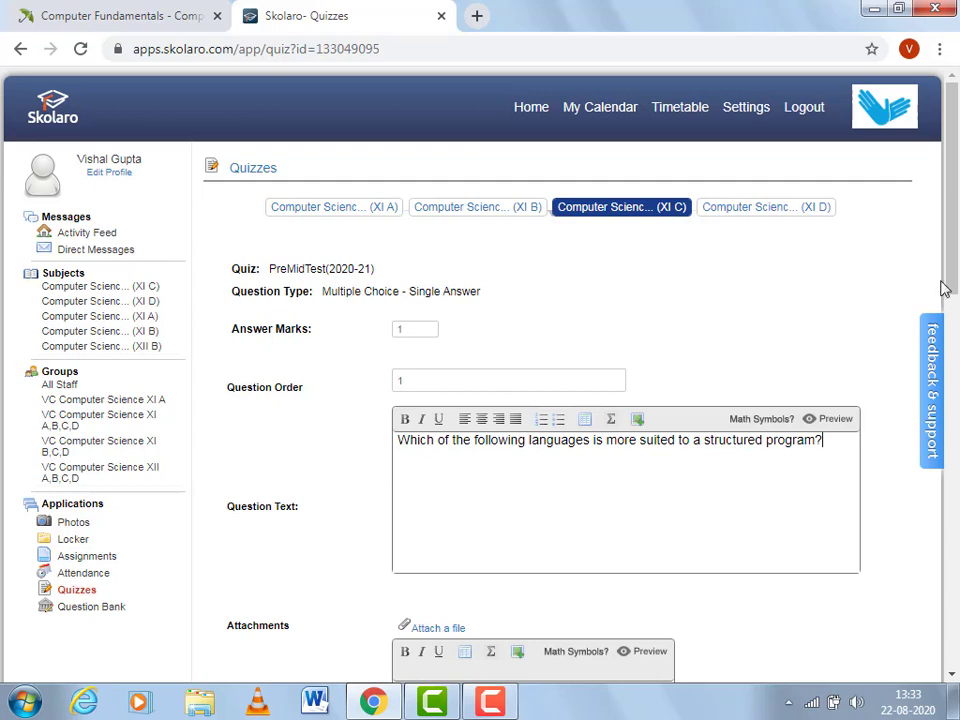
# Copy the first answer option, PL/1, from the IndiaBIX page into answer A of the Skolaro question.
pyautogui.scroll(-2, 956, 327)
pyautogui.scroll(-2, 956, 327)
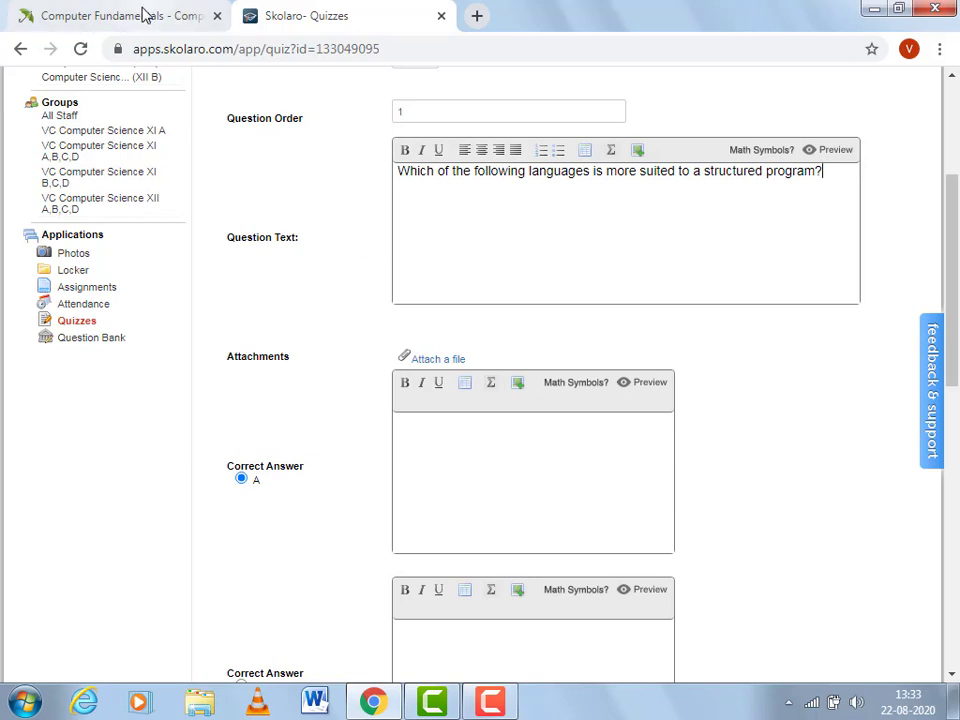
pyautogui.click(143, 14)
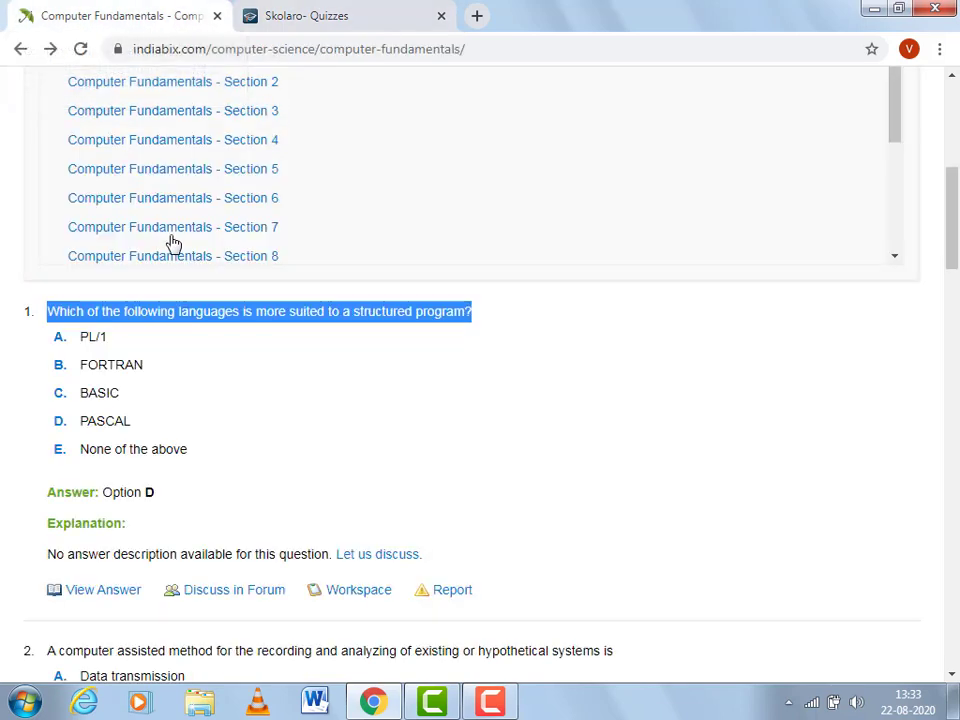
pyautogui.moveTo(81, 337); pyautogui.dragTo(108, 338)
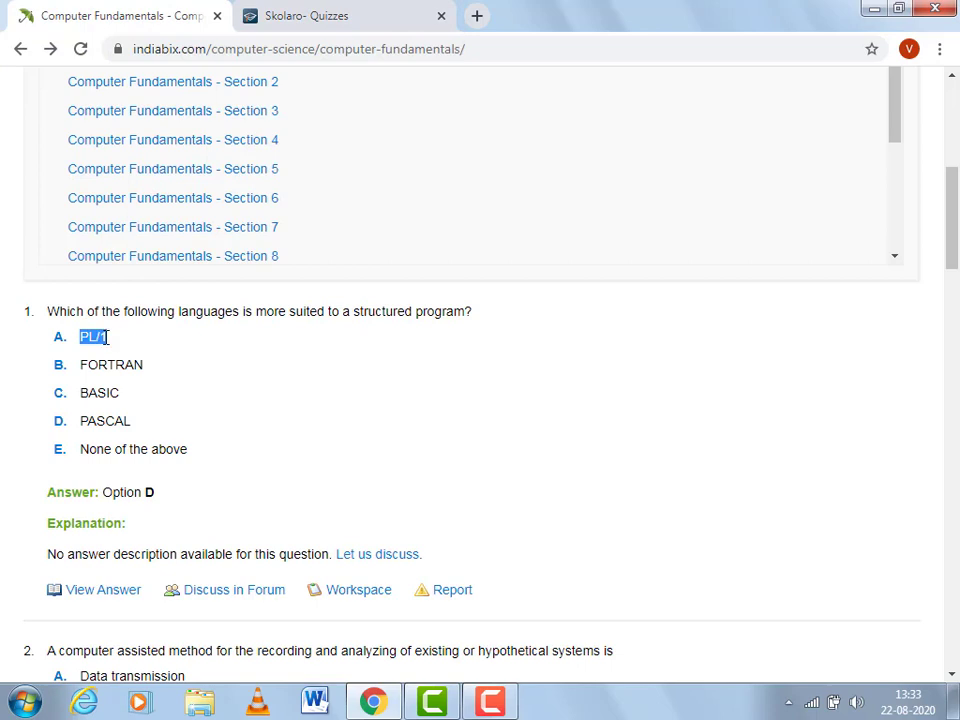
pyautogui.rightClick(116, 340)
pyautogui.click(133, 352)
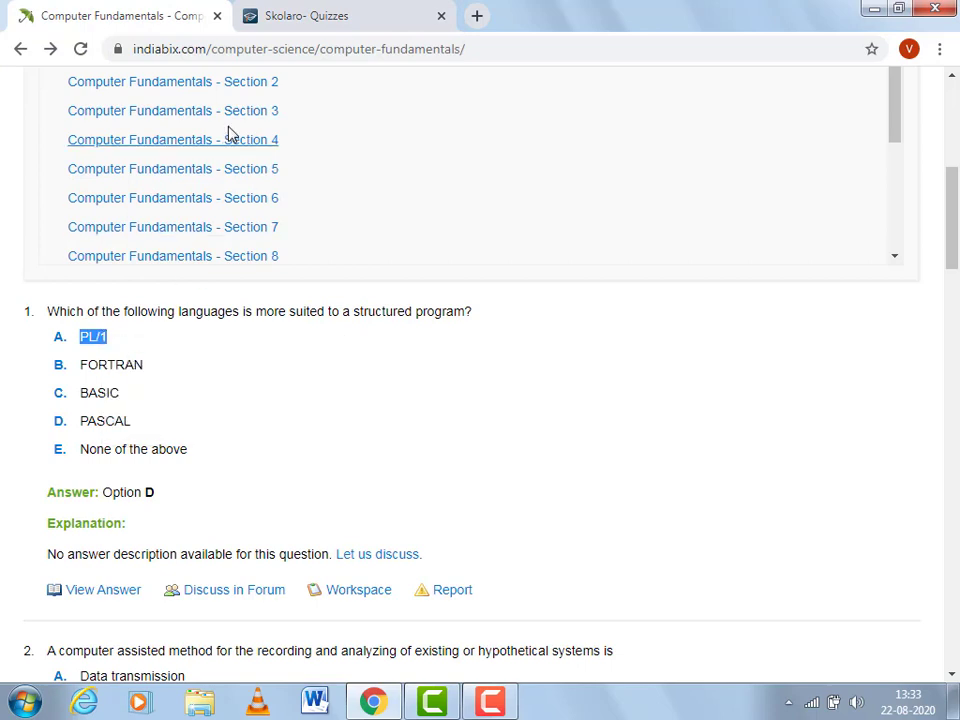
pyautogui.click(304, 17)
pyautogui.rightClick(425, 458)
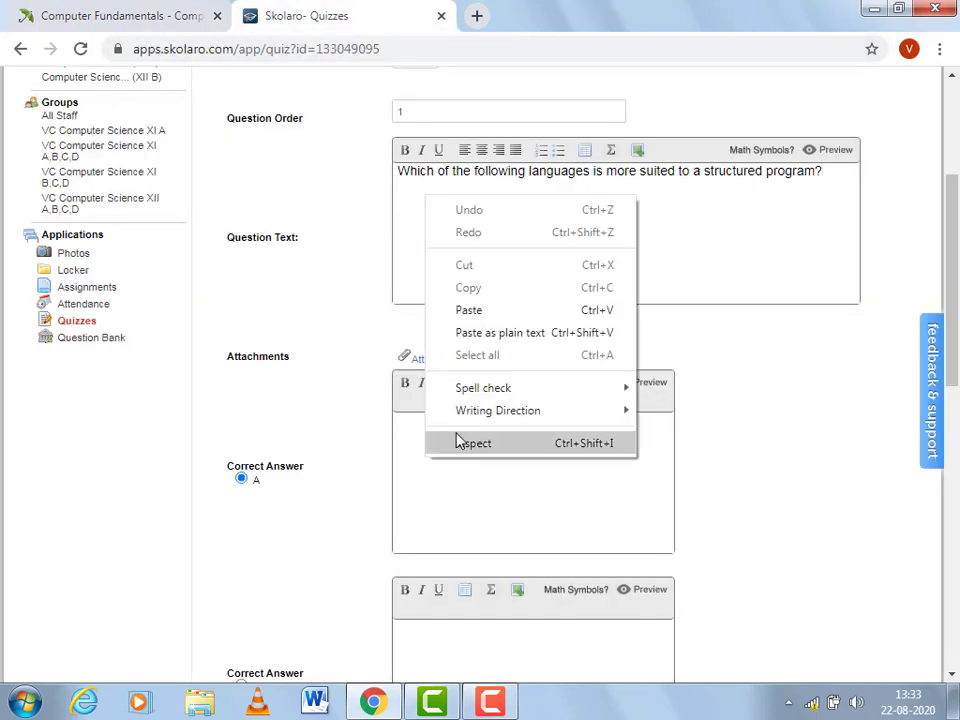
pyautogui.click(480, 310)
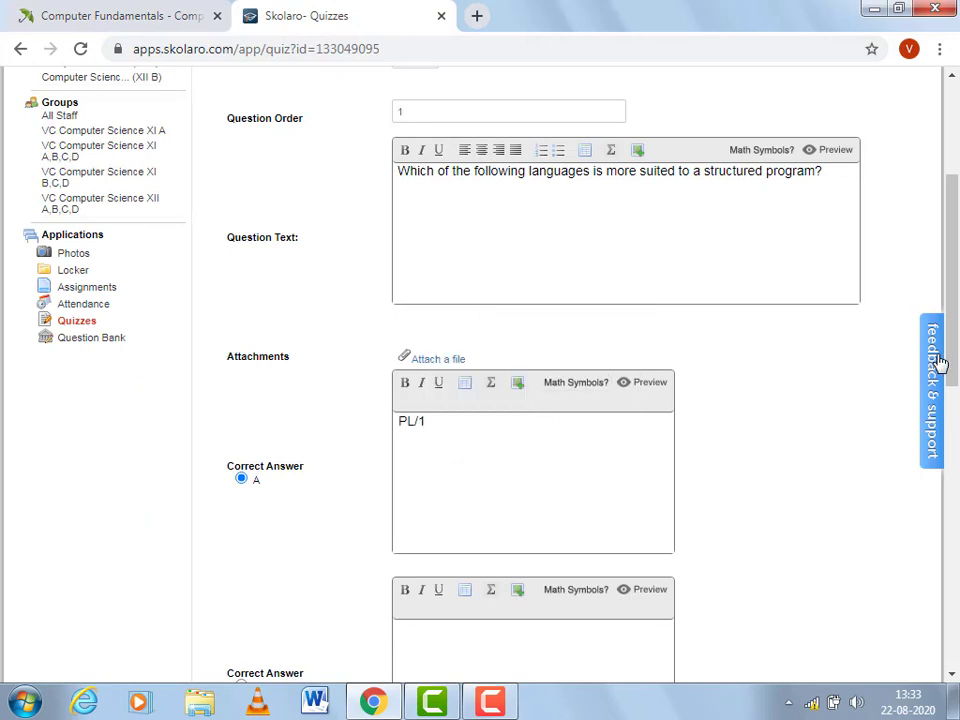
# Copy the second answer option, FORTRAN, from the IndiaBIX page into answer B of the Skolaro question.
pyautogui.scroll(-2, 955, 385)
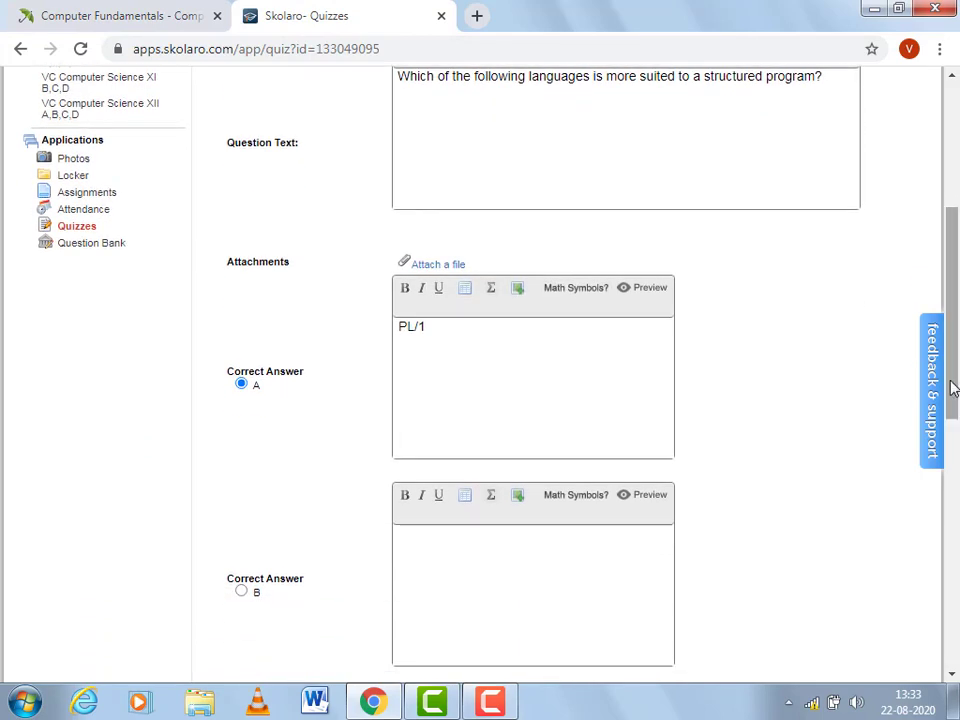
pyautogui.click(178, 22)
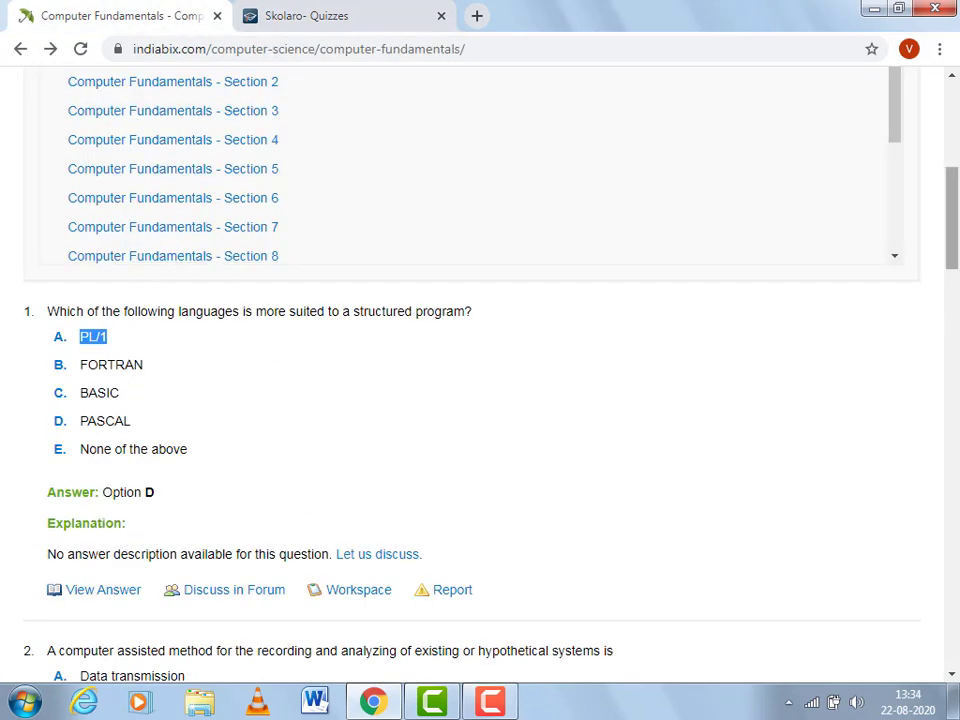
pyautogui.scroll(-3, 935, 261)
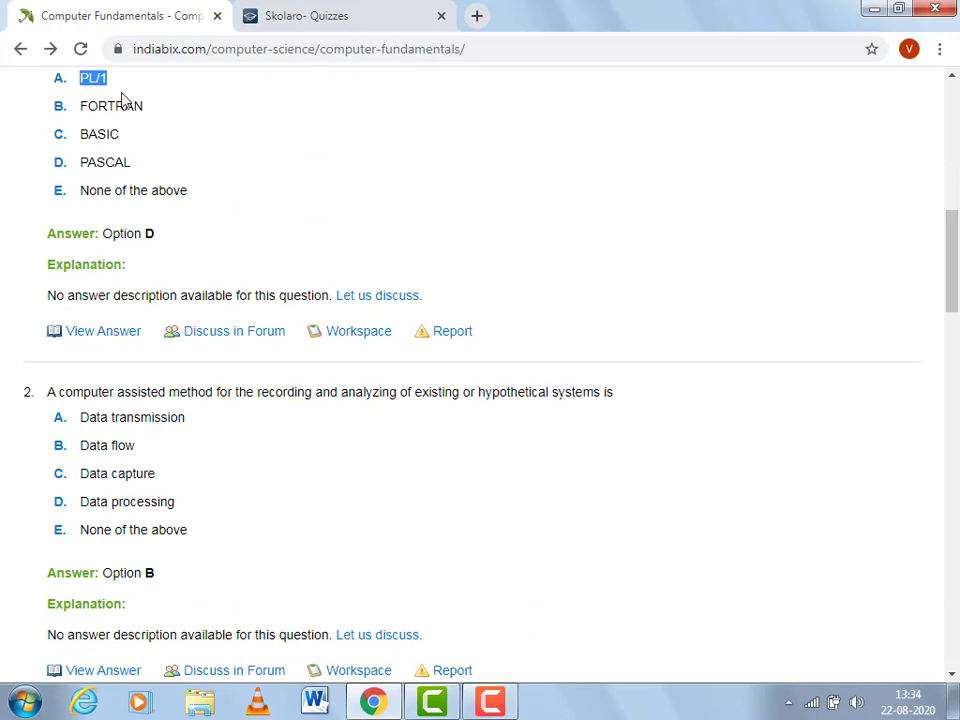
pyautogui.moveTo(82, 104); pyautogui.dragTo(142, 104)
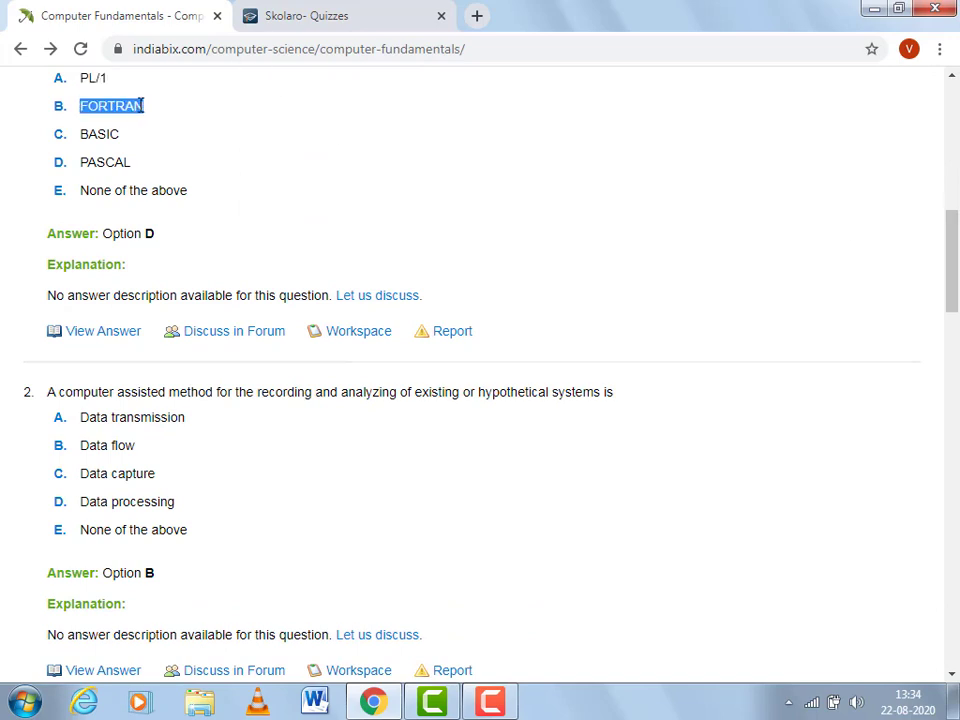
pyautogui.rightClick(142, 105)
pyautogui.click(158, 122)
pyautogui.click(293, 19)
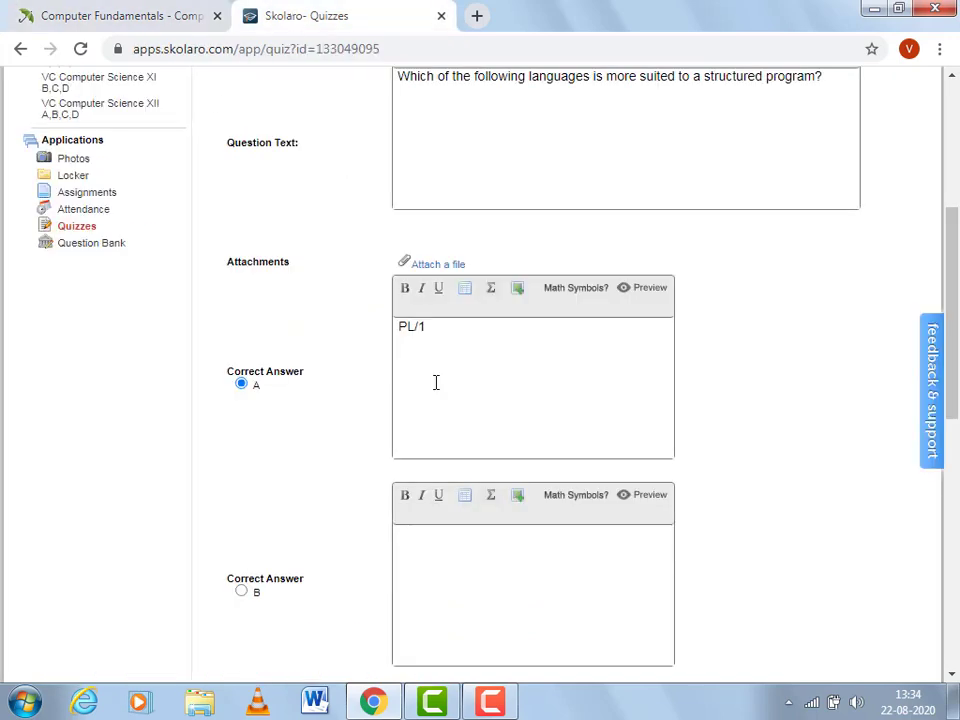
pyautogui.rightClick(474, 549)
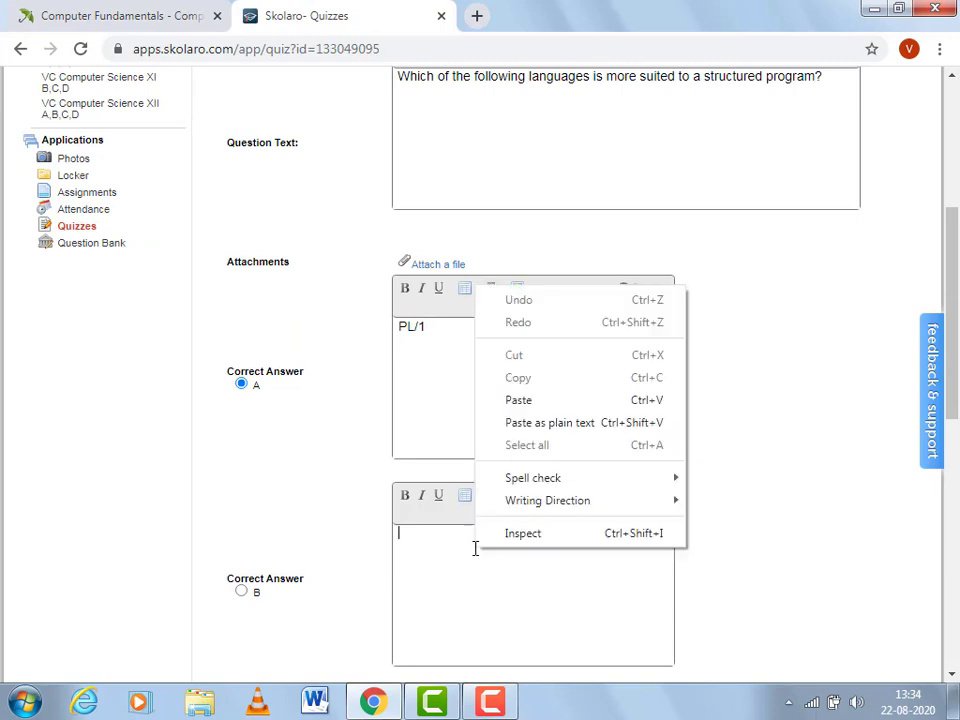
pyautogui.click(558, 410)
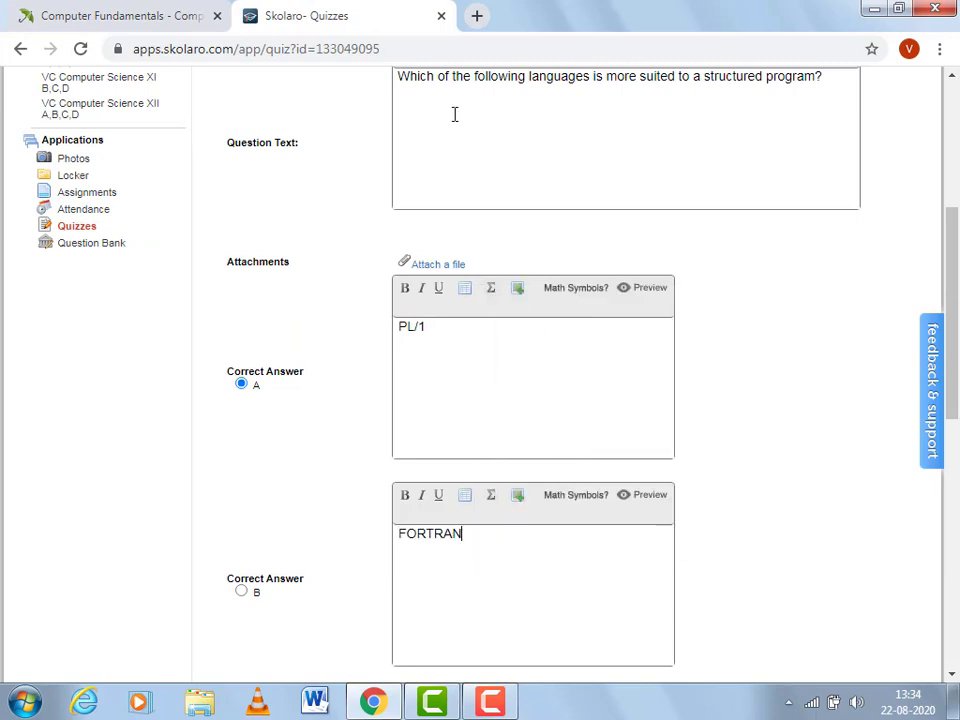
# Copy the third answer option, BASIC, from the IndiaBIX page into answer C of the Skolaro question.
pyautogui.click(156, 22)
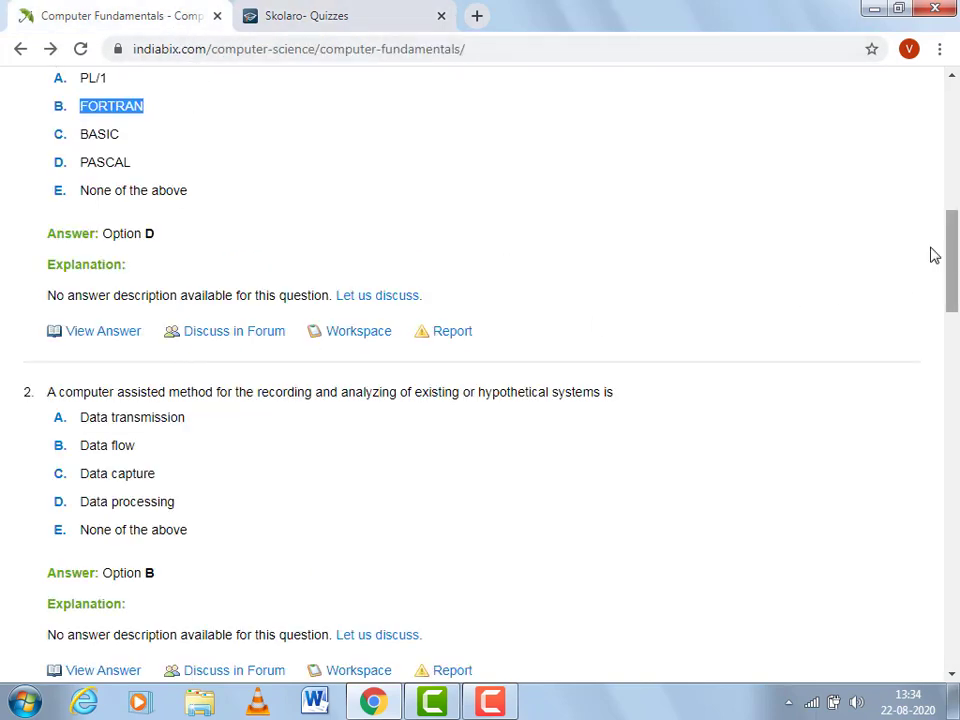
pyautogui.moveTo(84, 134); pyautogui.dragTo(121, 133)
pyautogui.rightClick(118, 138)
pyautogui.click(143, 149)
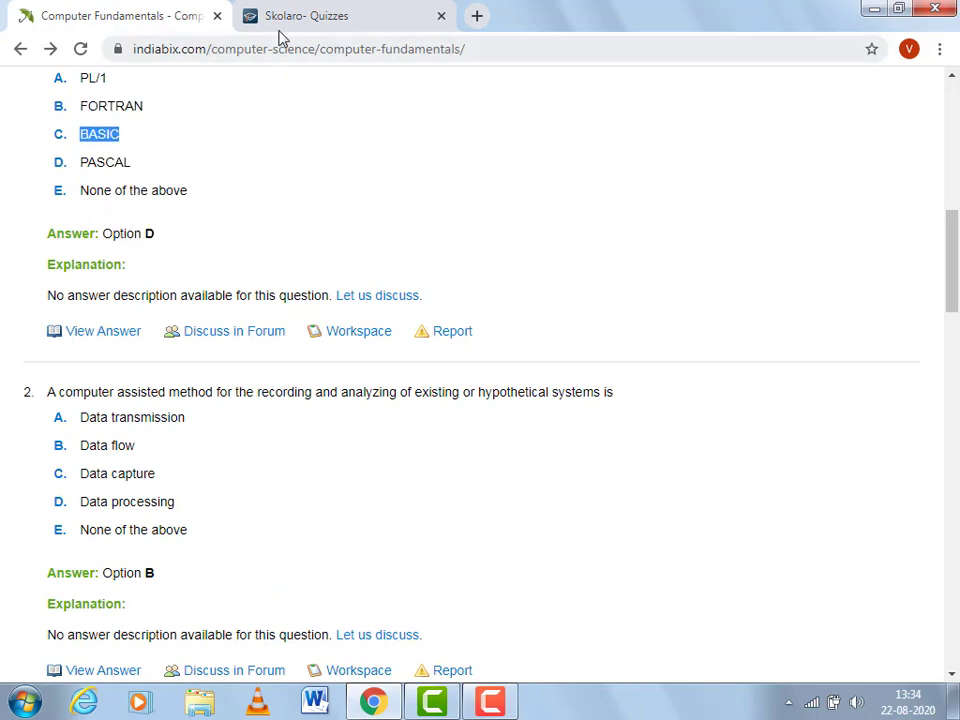
pyautogui.click(289, 22)
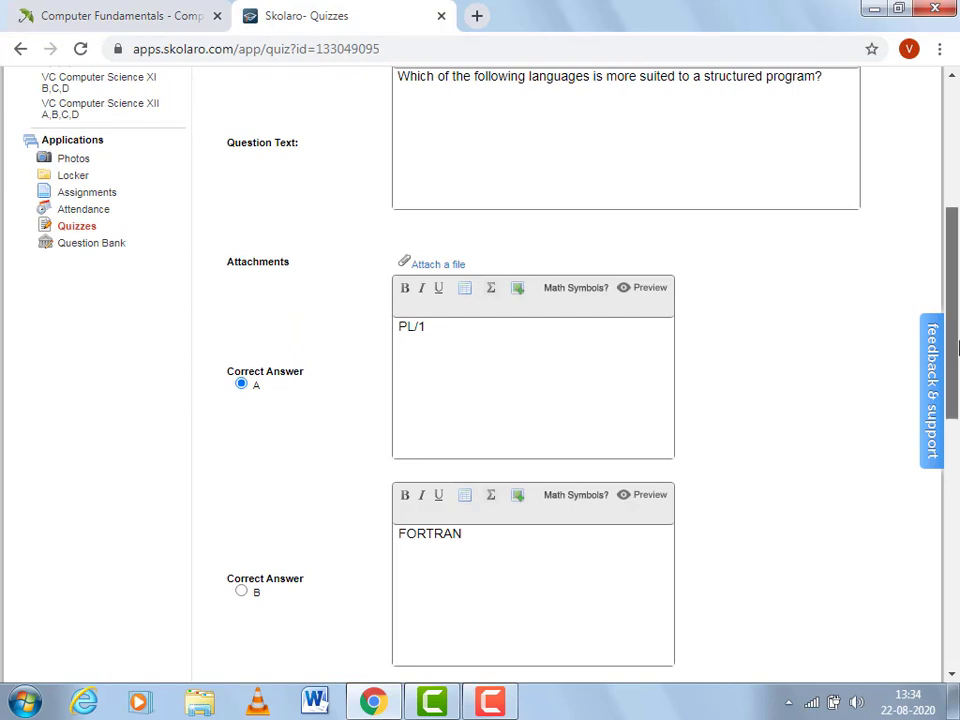
pyautogui.scroll(-4, 555, 453)
pyautogui.rightClick(465, 396)
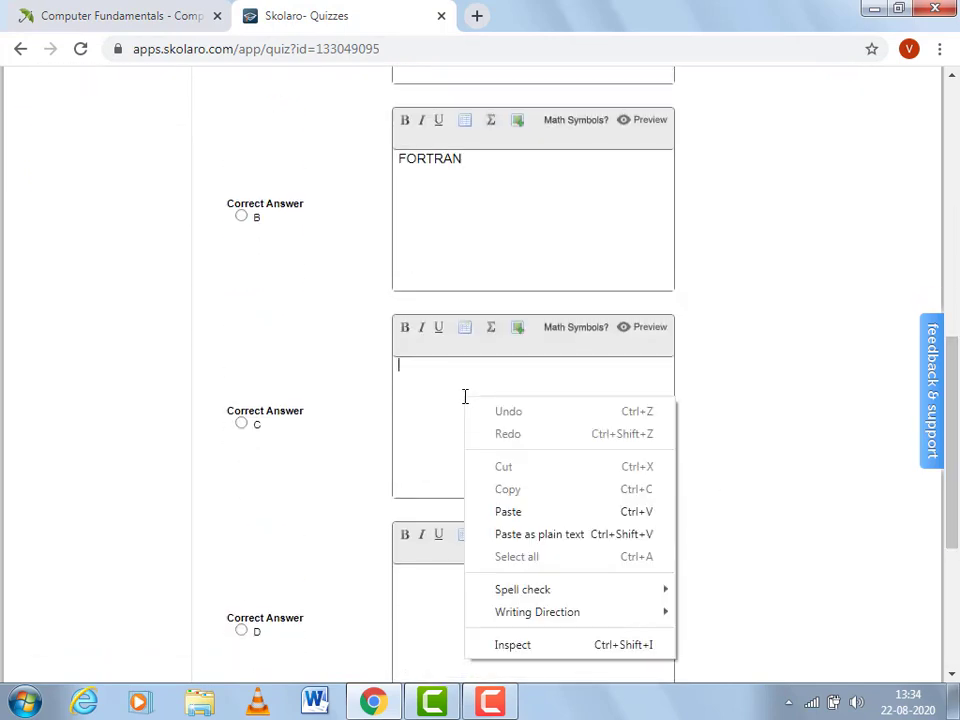
pyautogui.click(513, 510)
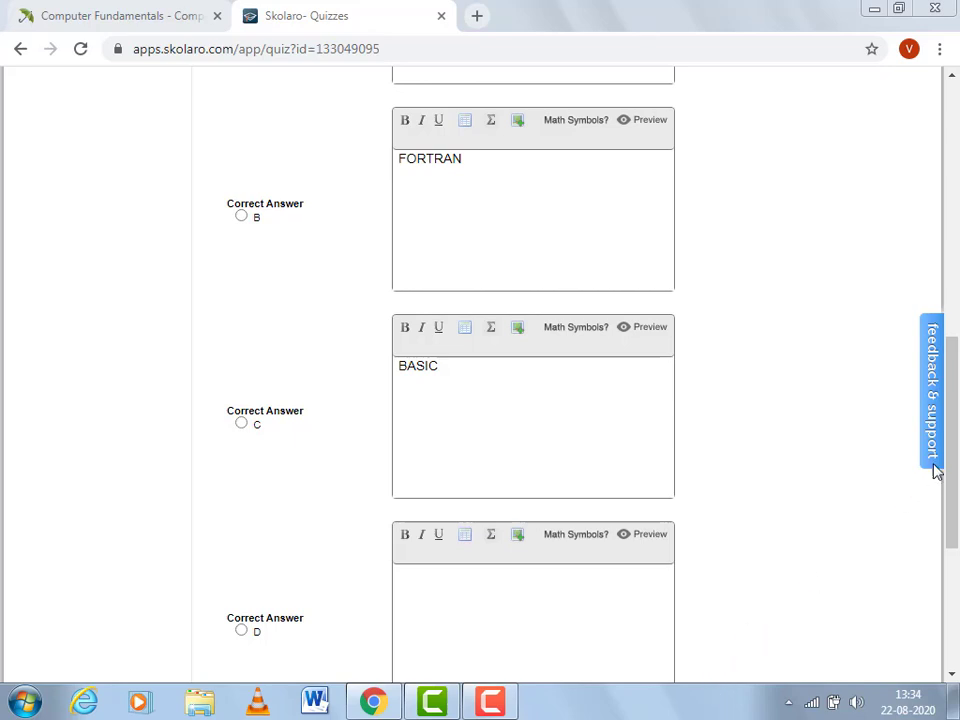
# Mark D as the correct answer and copy PASCAL from the IndiaBIX page into answer D of the Skolaro question.
pyautogui.scroll(-2, 555, 400)
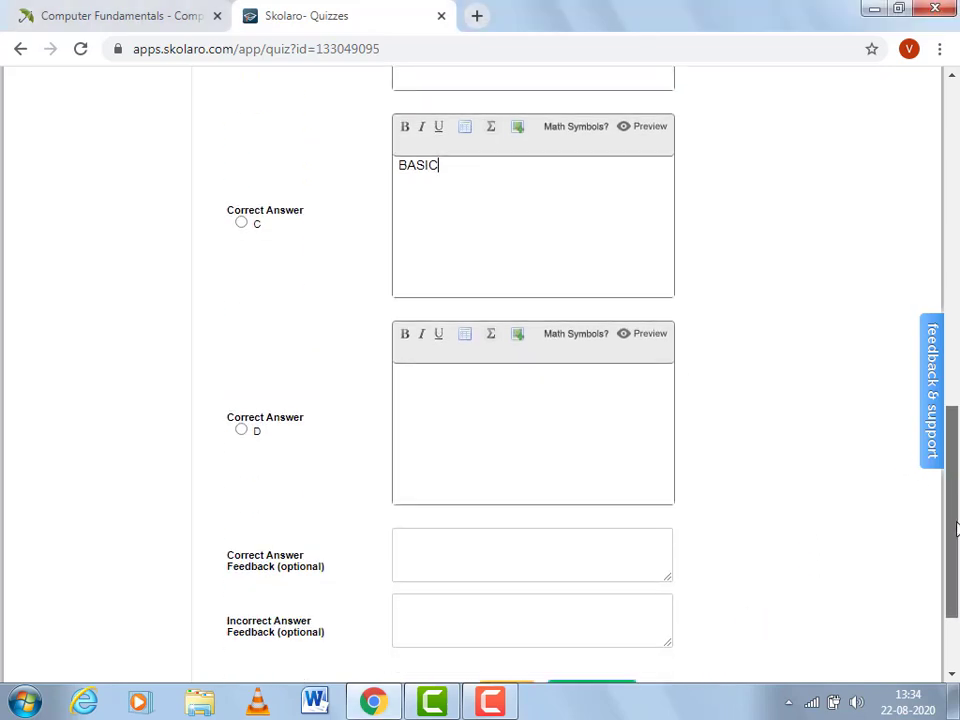
pyautogui.click(241, 431)
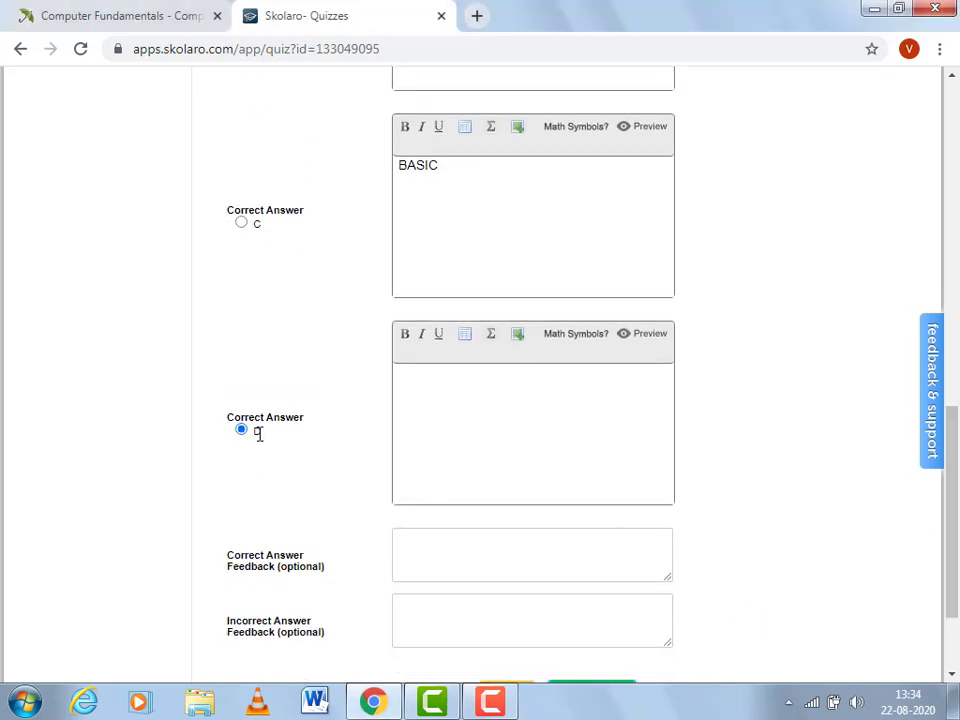
pyautogui.click(131, 16)
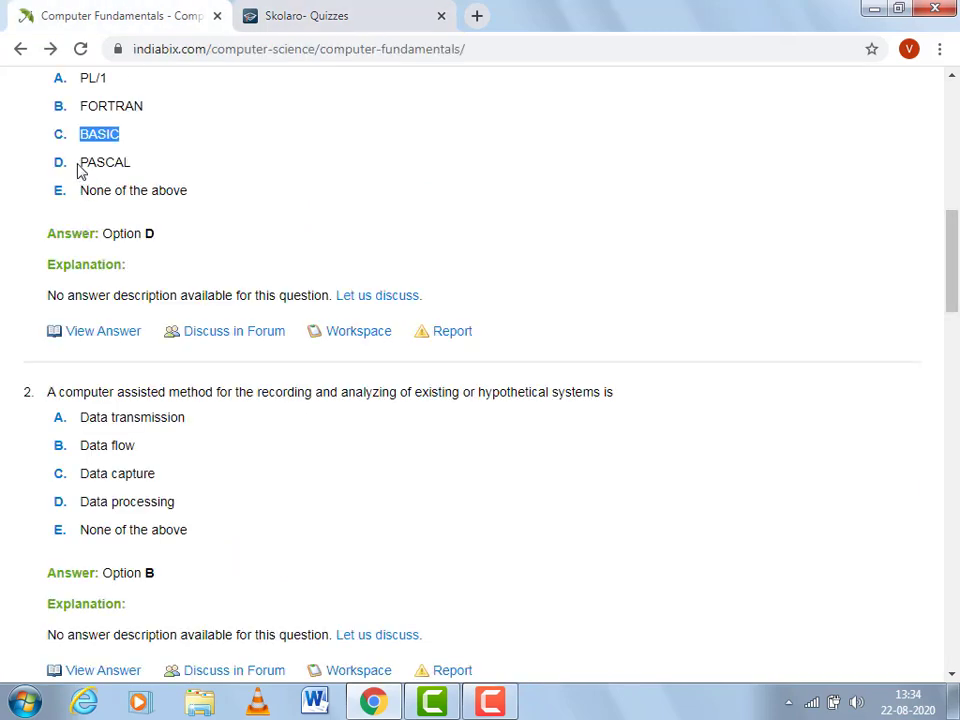
pyautogui.moveTo(82, 162); pyautogui.dragTo(126, 158)
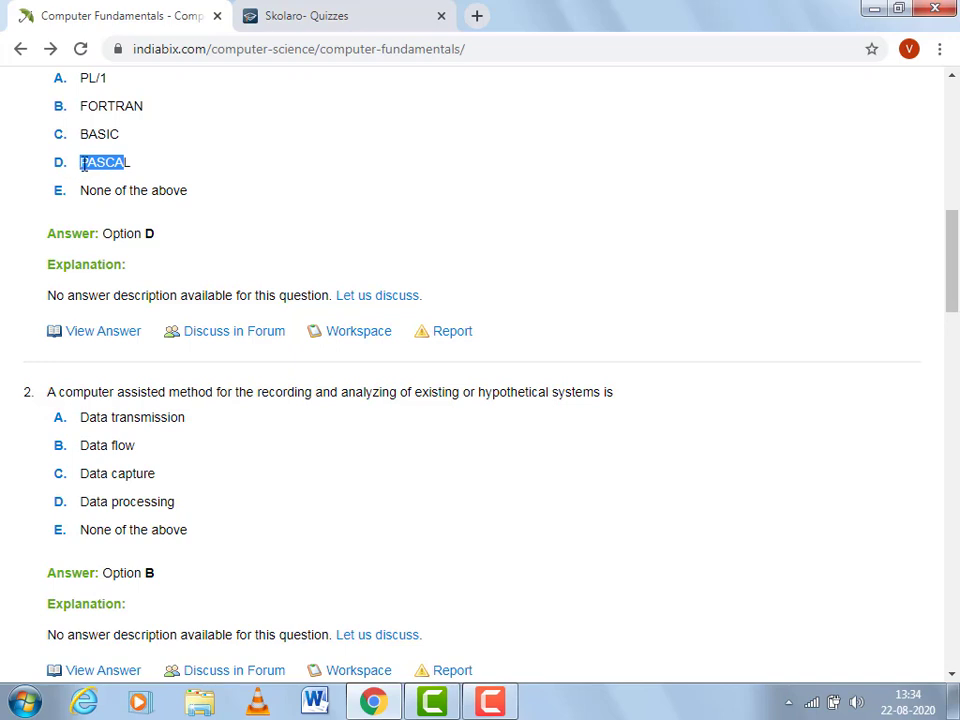
pyautogui.moveTo(84, 164); pyautogui.dragTo(144, 170)
pyautogui.click(84, 164)
pyautogui.rightClick(140, 165)
pyautogui.click(158, 176)
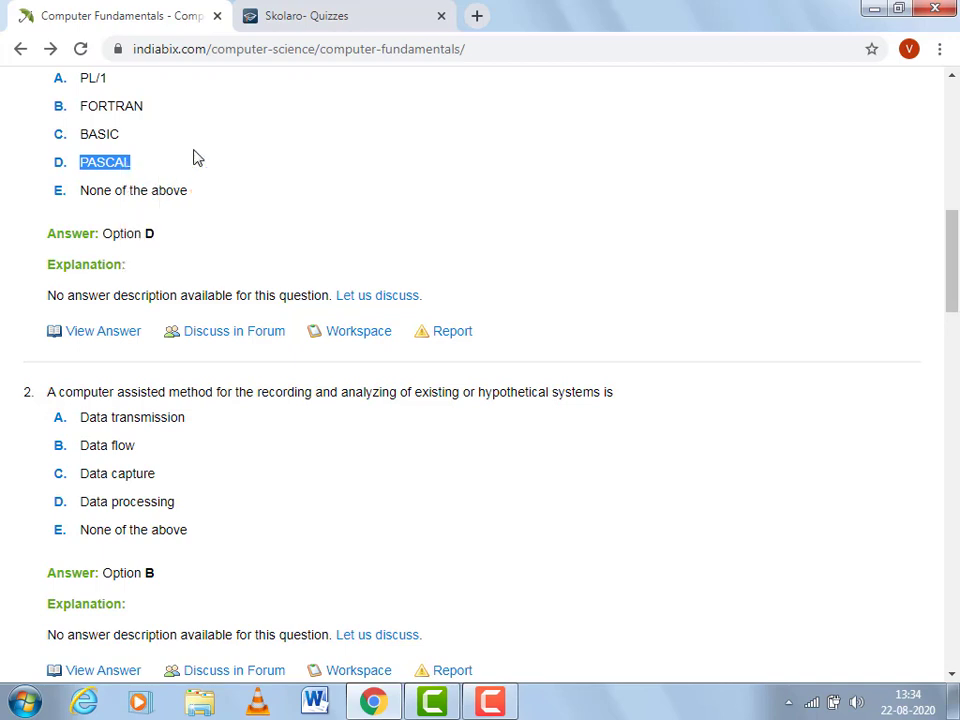
pyautogui.click(300, 20)
pyautogui.click(426, 375)
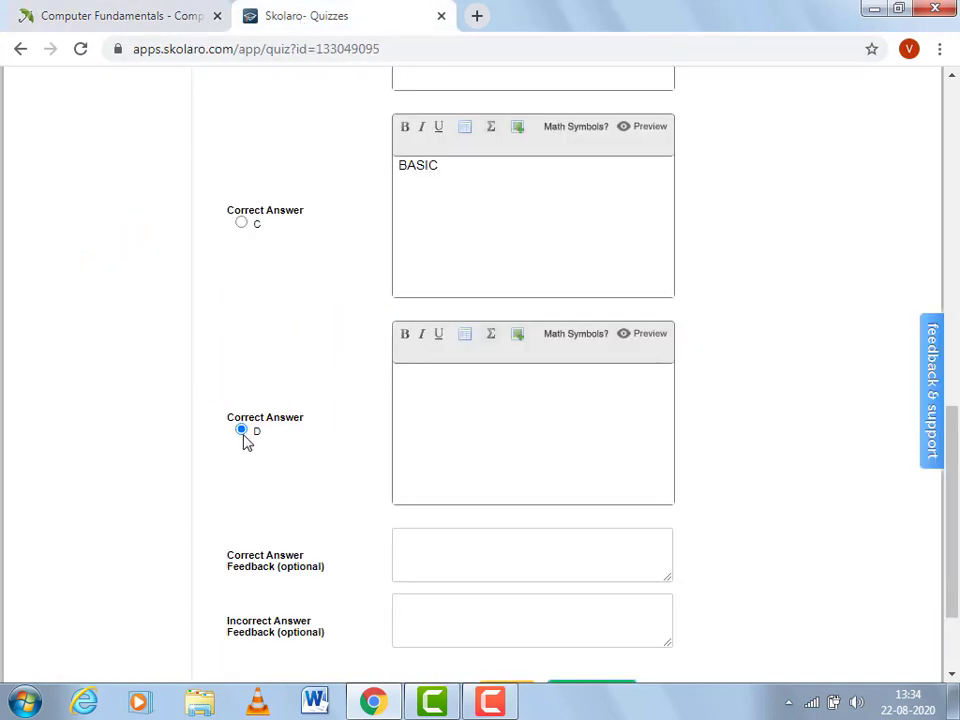
pyautogui.rightClick(416, 389)
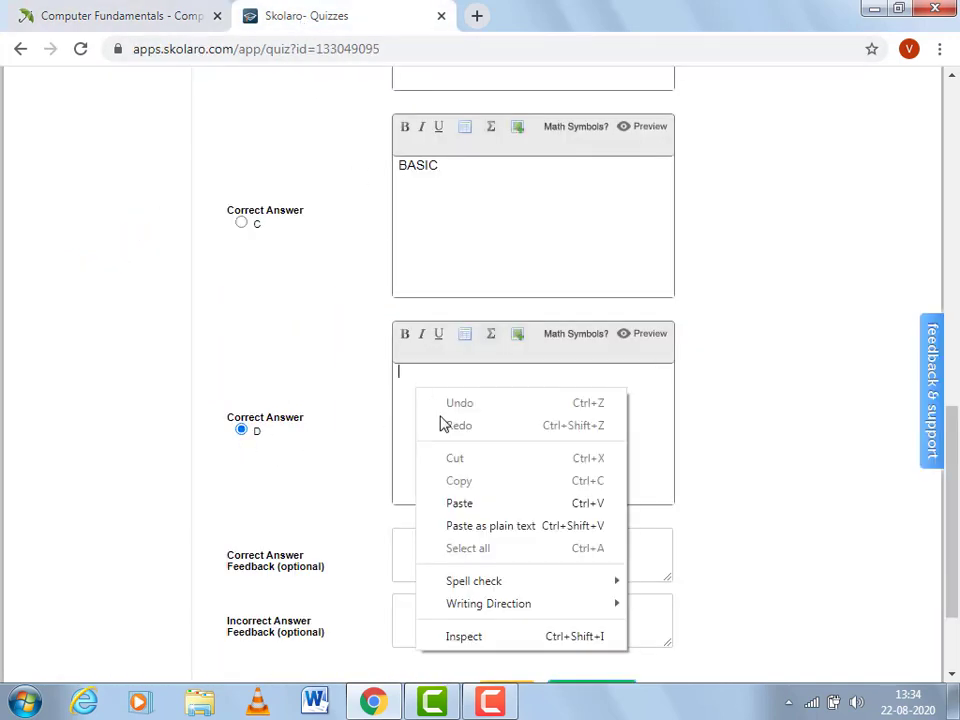
pyautogui.click(460, 503)
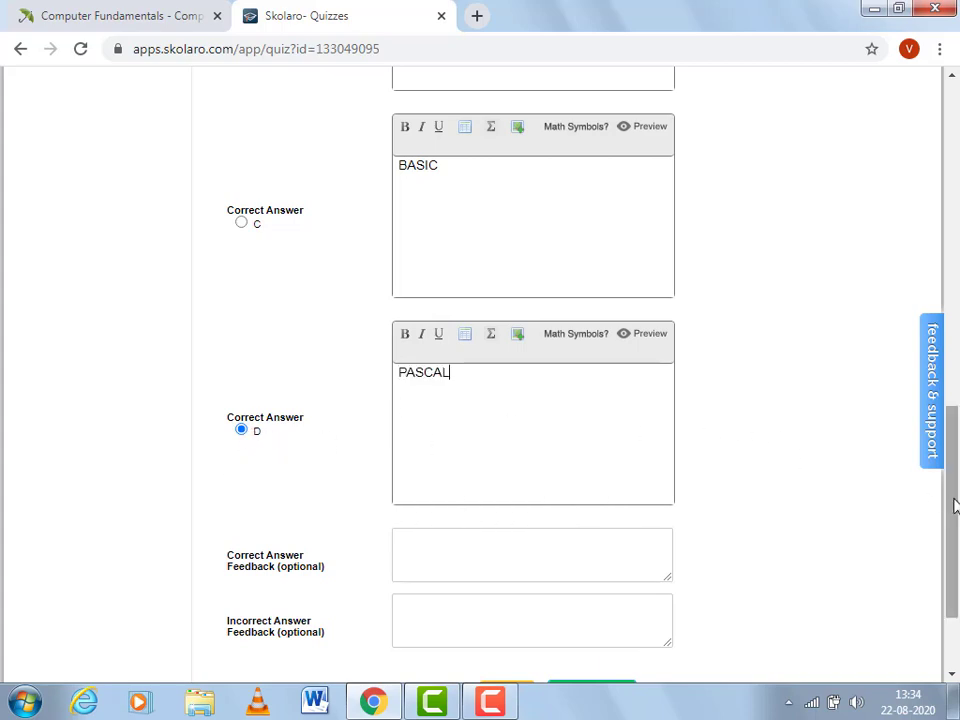
# Leave both optional feedback fields empty and add the finished structured-program question to the quiz.
pyautogui.moveTo(951, 504); pyautogui.dragTo(957, 591)
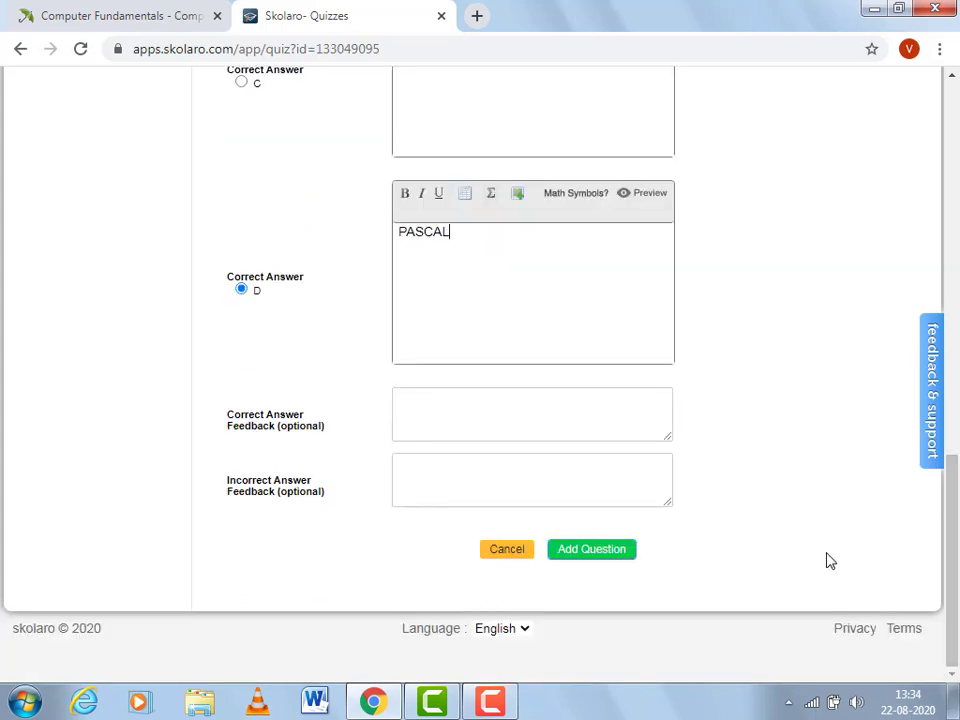
pyautogui.click(410, 414)
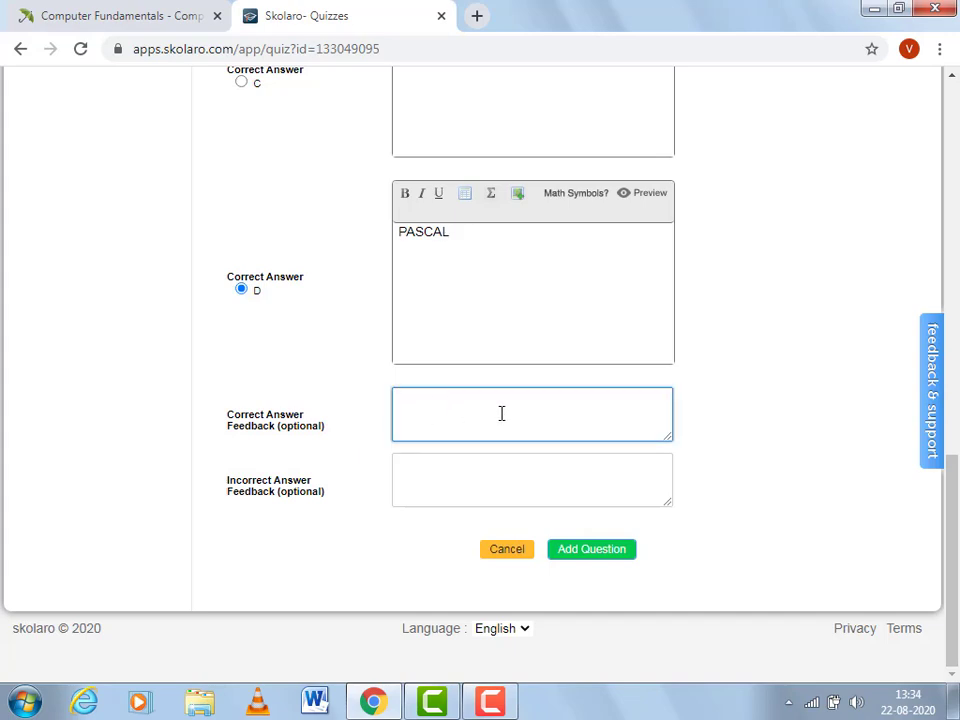
pyautogui.click(452, 483)
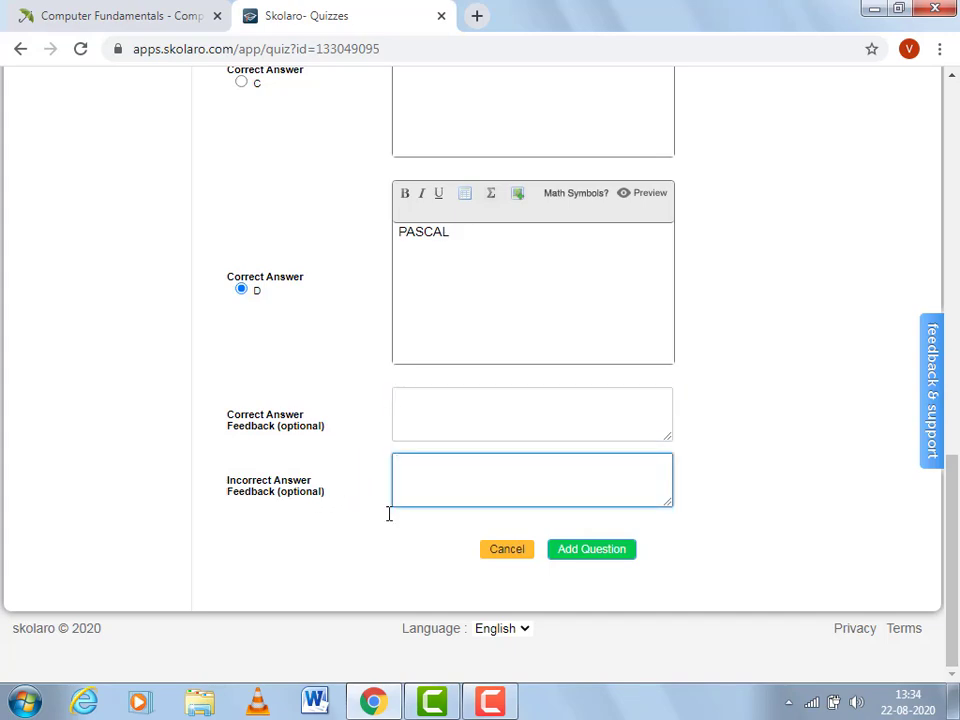
pyautogui.click(594, 556)
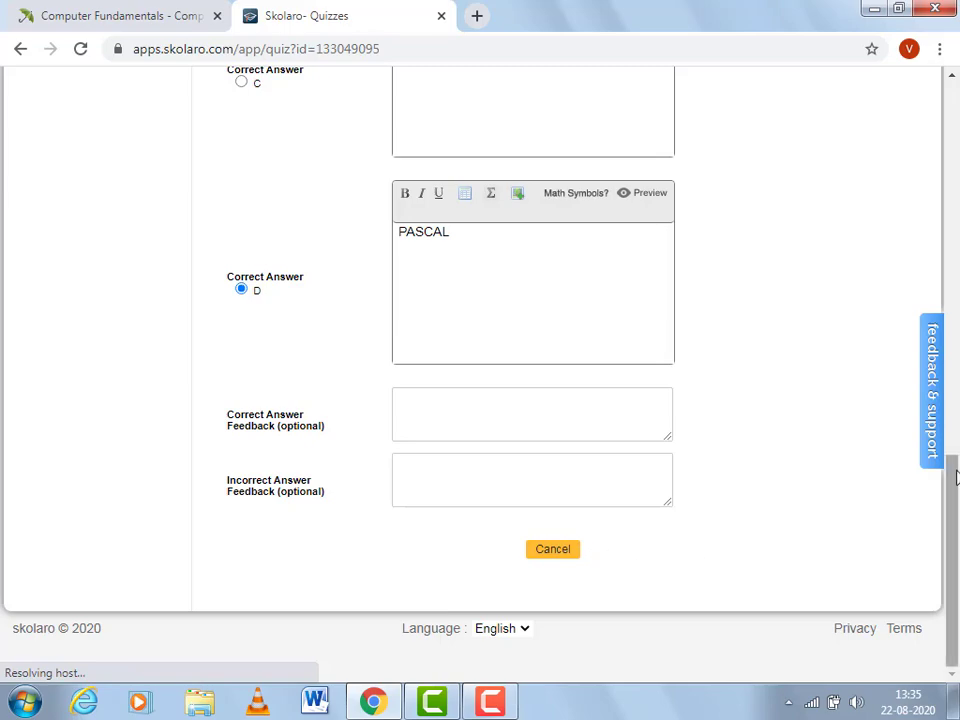
pyautogui.moveTo(955, 478)
pyautogui.mouseDown()
pyautogui.moveTo(955, 97)
pyautogui.moveTo(955, 467)
pyautogui.mouseUp()
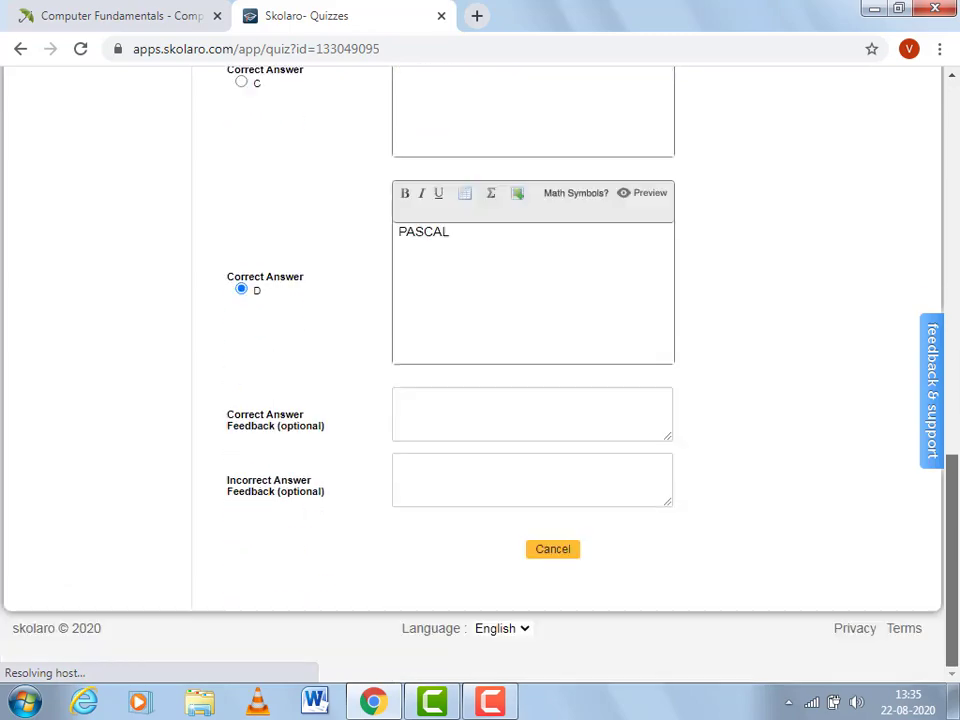
pyautogui.moveTo(955, 541); pyautogui.dragTo(945, 117)
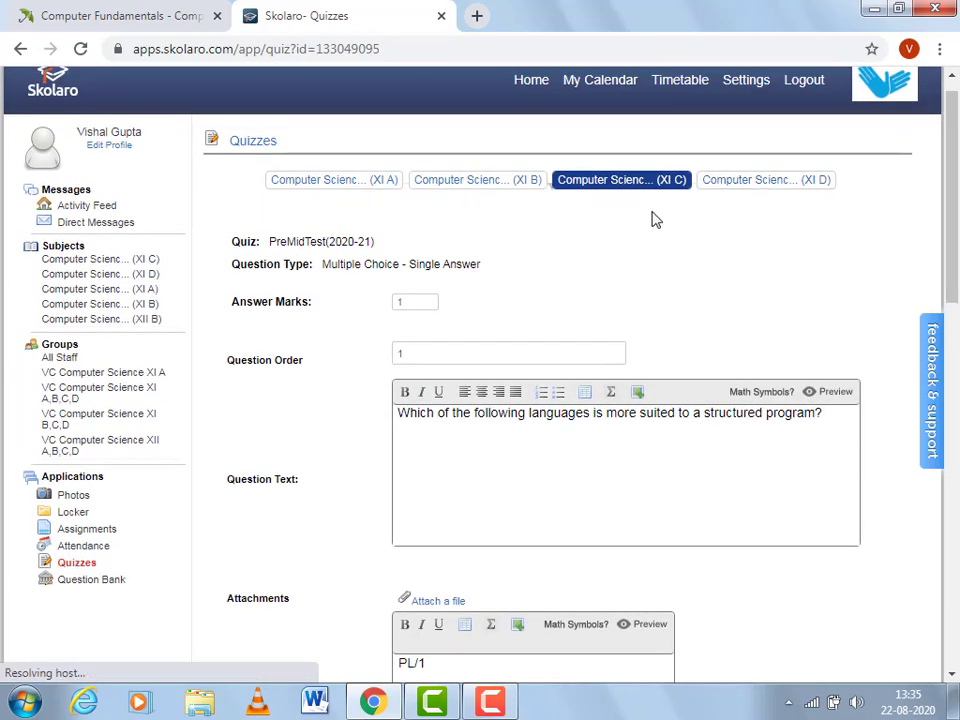
pyautogui.moveTo(953, 125); pyautogui.dragTo(953, 198)
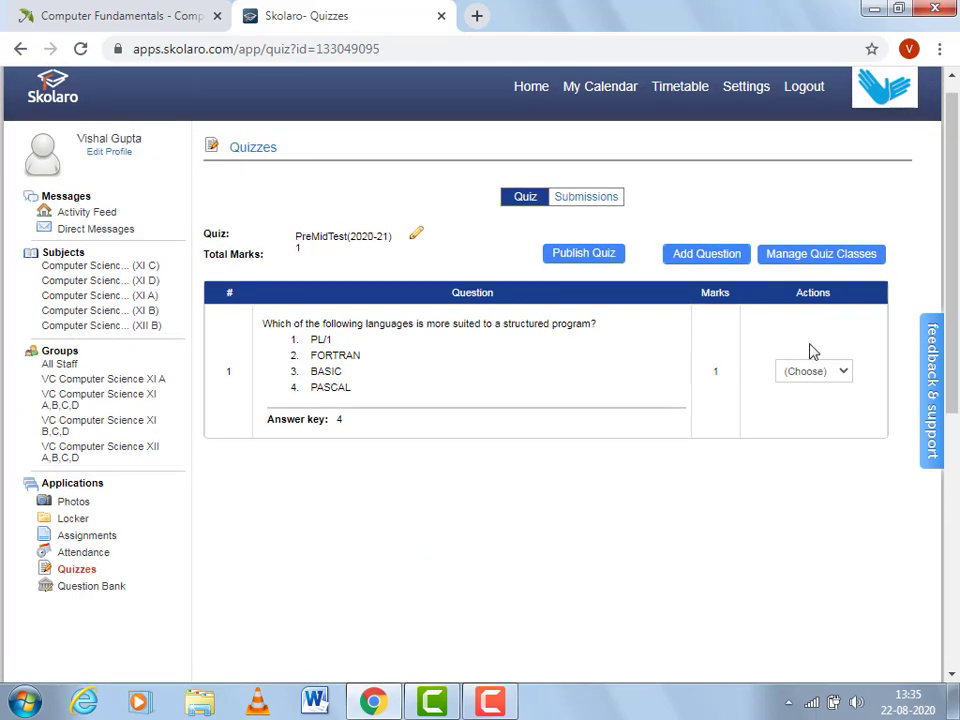
# Start another Multiple Choice - Single Answer question with answer marks 1 and question order 2.
pyautogui.click(703, 256)
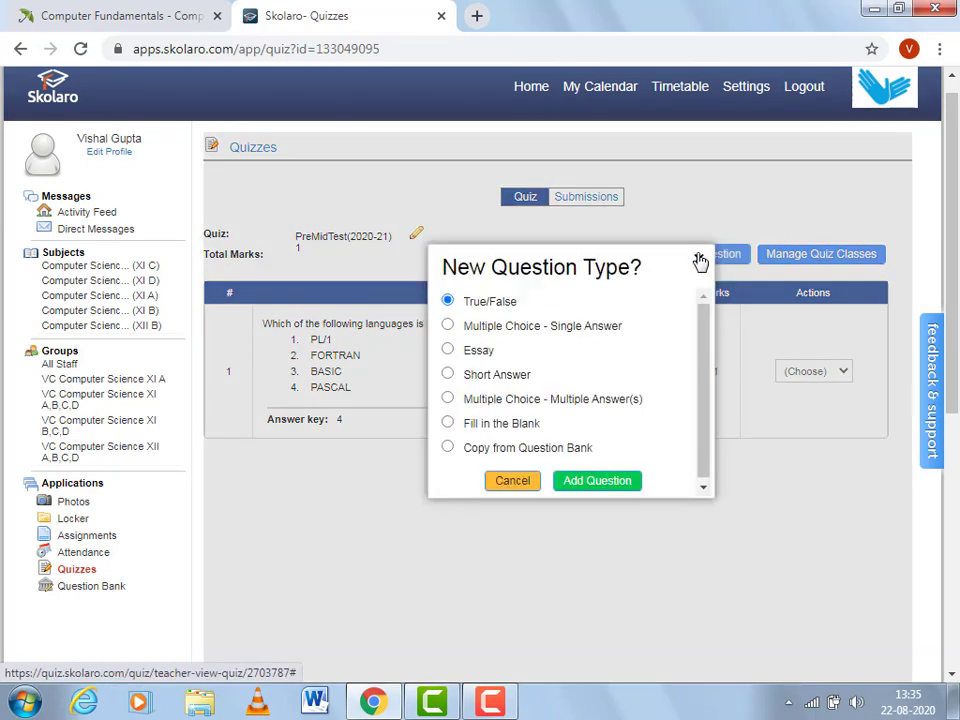
pyautogui.click(447, 327)
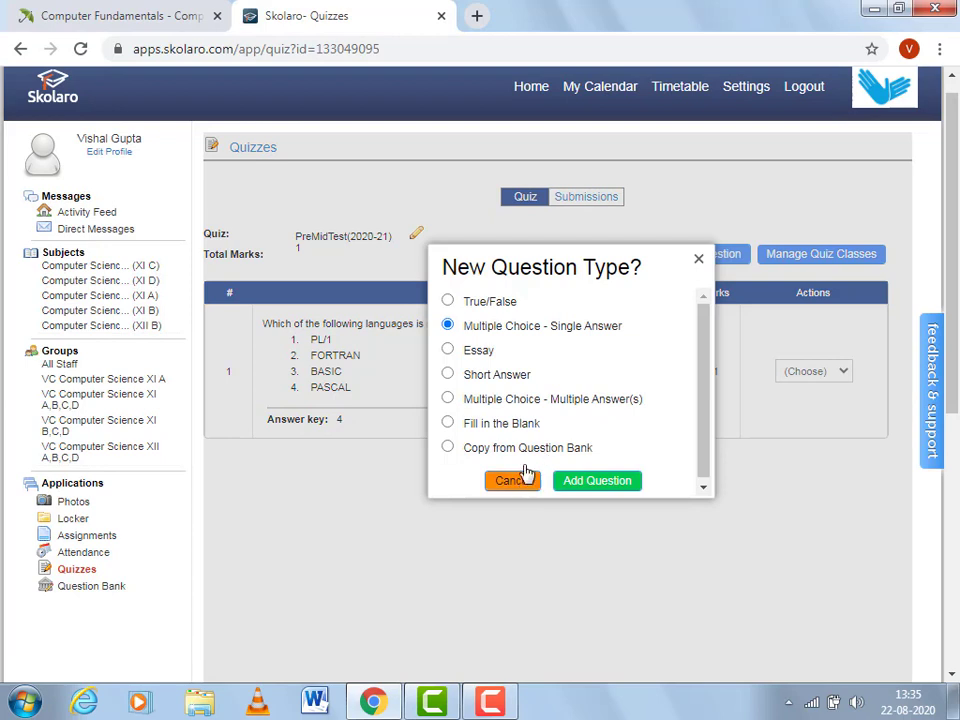
pyautogui.click(578, 482)
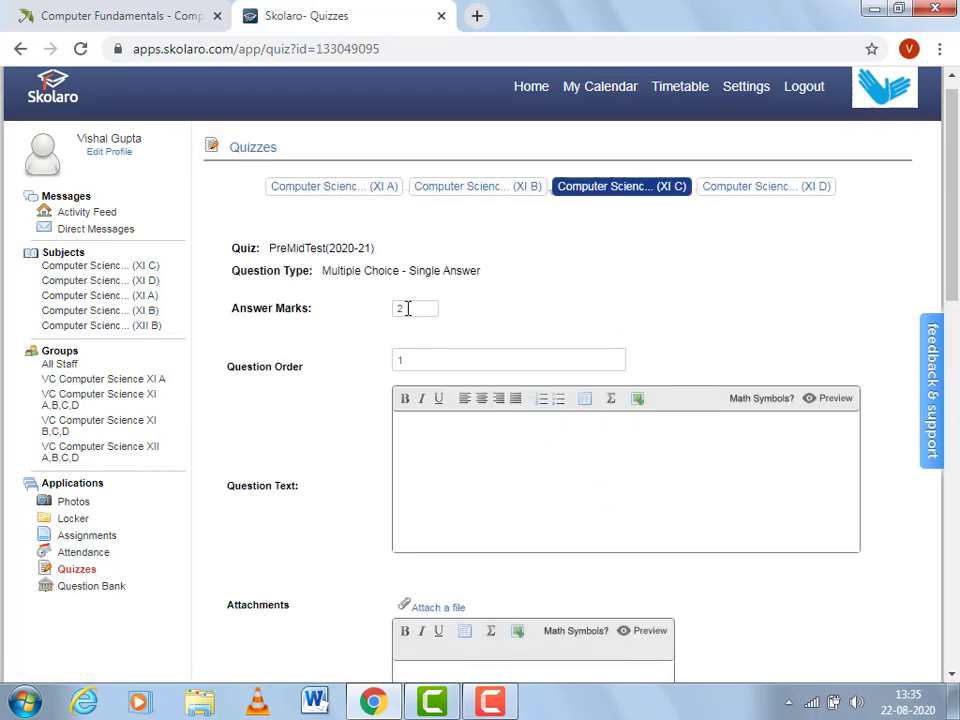
pyautogui.click(415, 308)
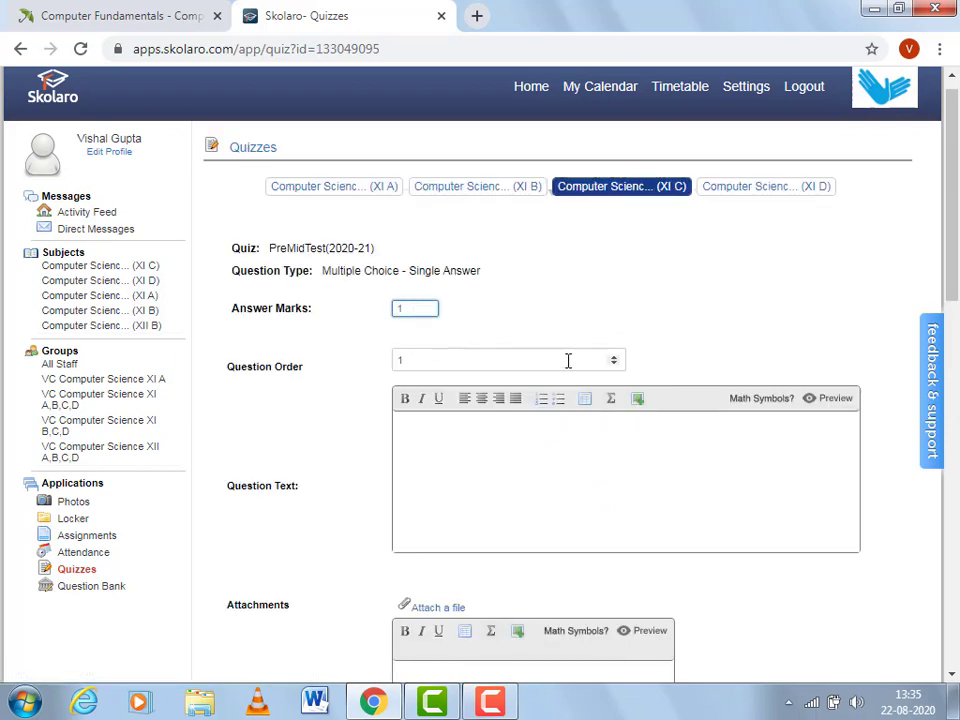
pyautogui.click(614, 358)
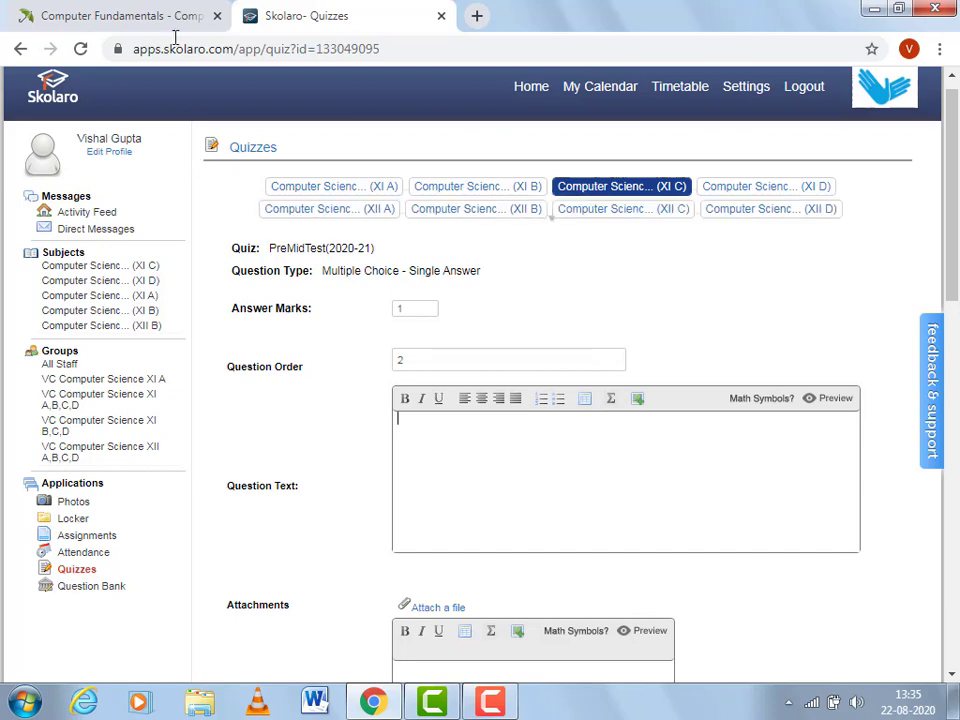
# Copy IndiaBIX question 2, about a computer assisted method for recording and analyzing systems, into the question text of the Skolaro question.
pyautogui.click(146, 12)
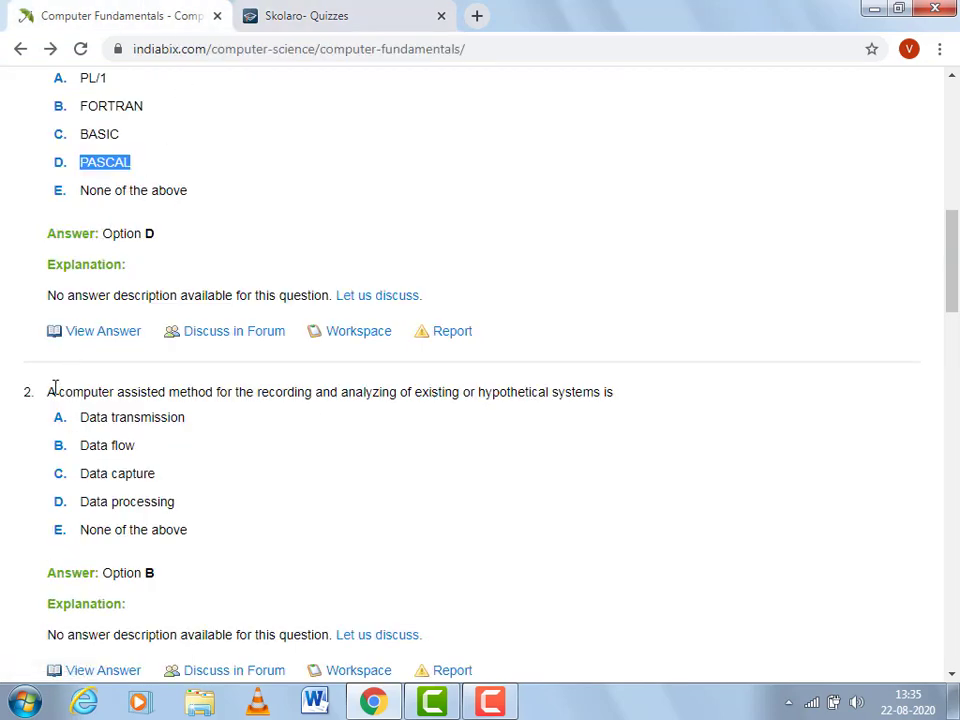
pyautogui.moveTo(48, 391); pyautogui.dragTo(617, 398)
pyautogui.rightClick(595, 393)
pyautogui.click(520, 409)
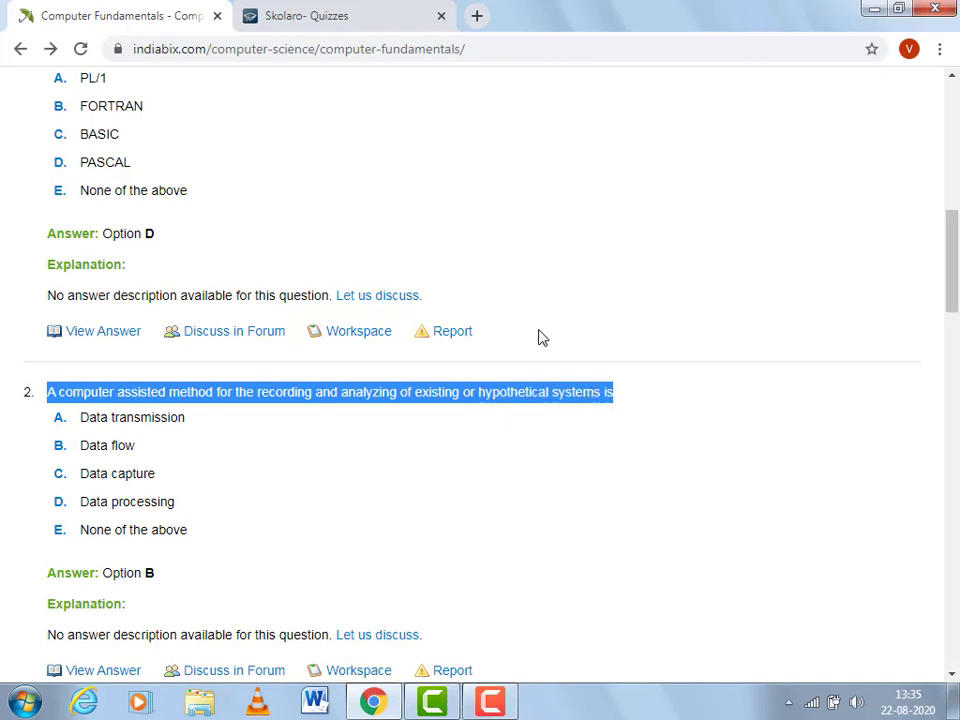
pyautogui.click(332, 15)
pyautogui.rightClick(456, 440)
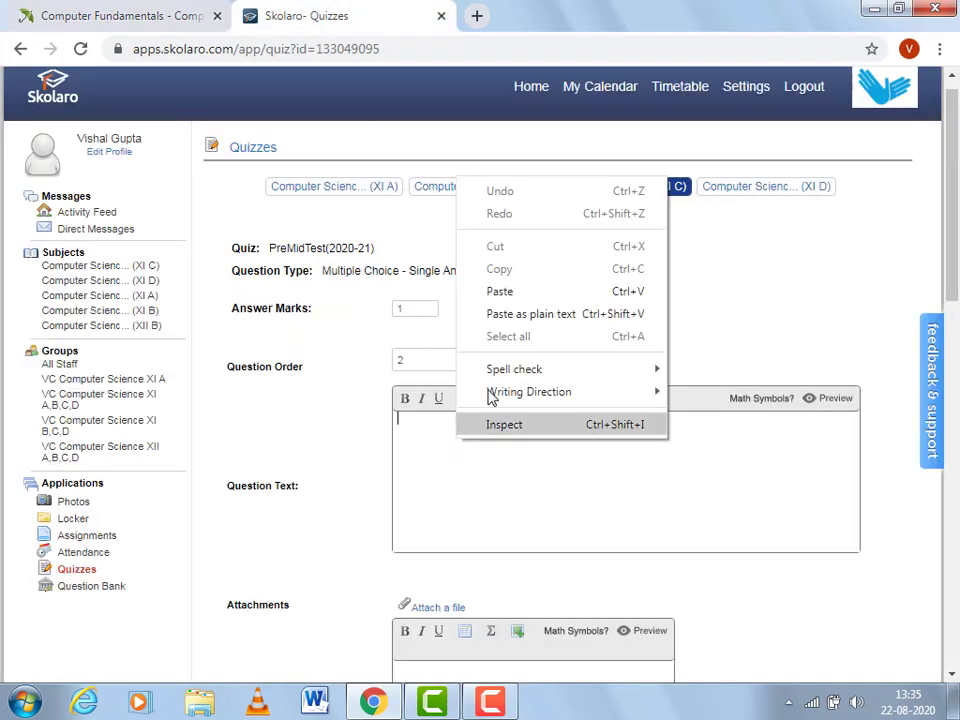
pyautogui.click(499, 288)
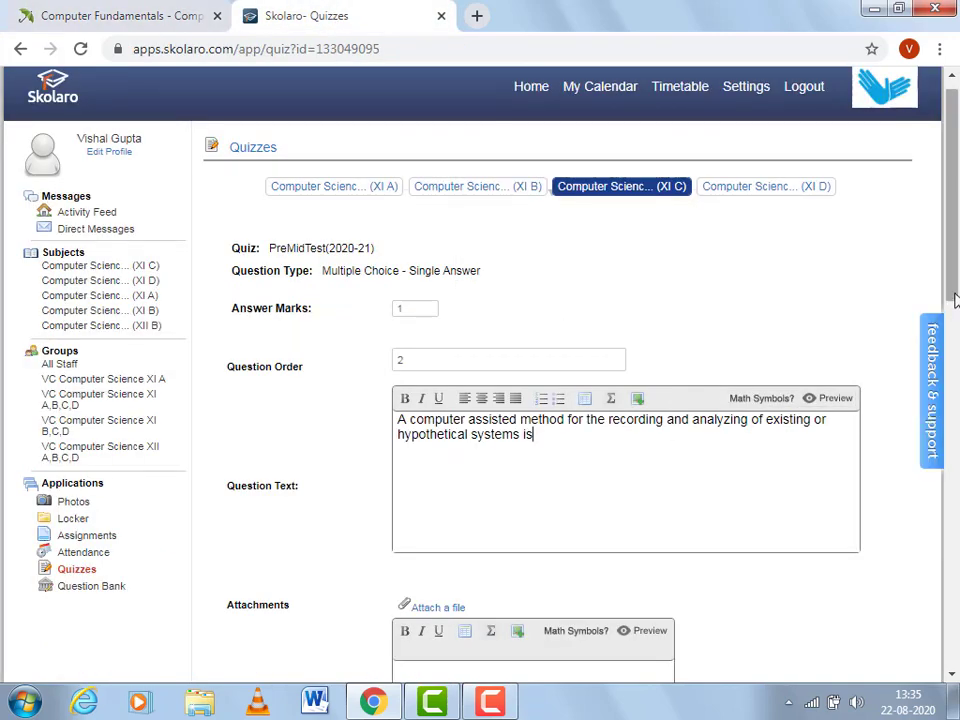
# Copy the first answer option, Data transmission, from the IndiaBIX page into answer A of the Skolaro question.
pyautogui.scroll(-3, 520, 421)
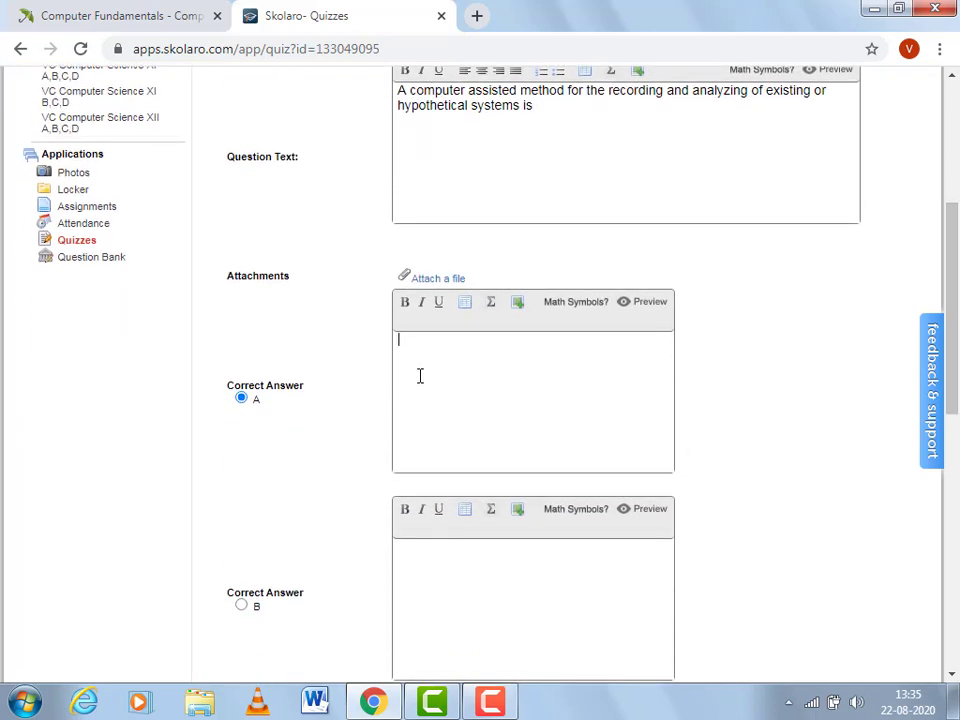
pyautogui.click(128, 16)
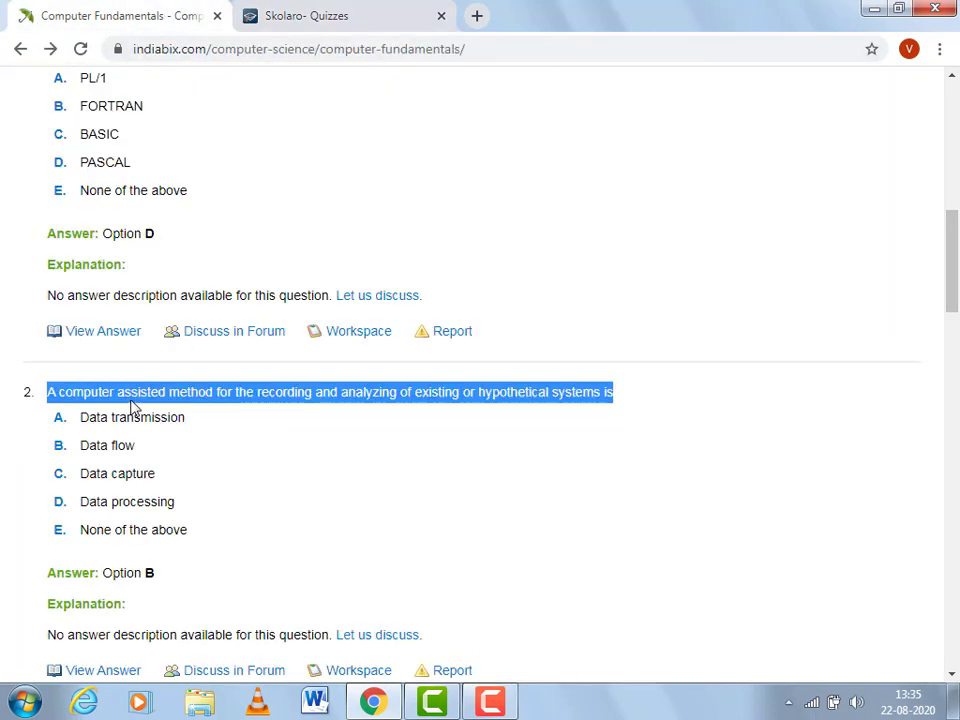
pyautogui.moveTo(82, 417); pyautogui.dragTo(184, 424)
pyautogui.rightClick(180, 421)
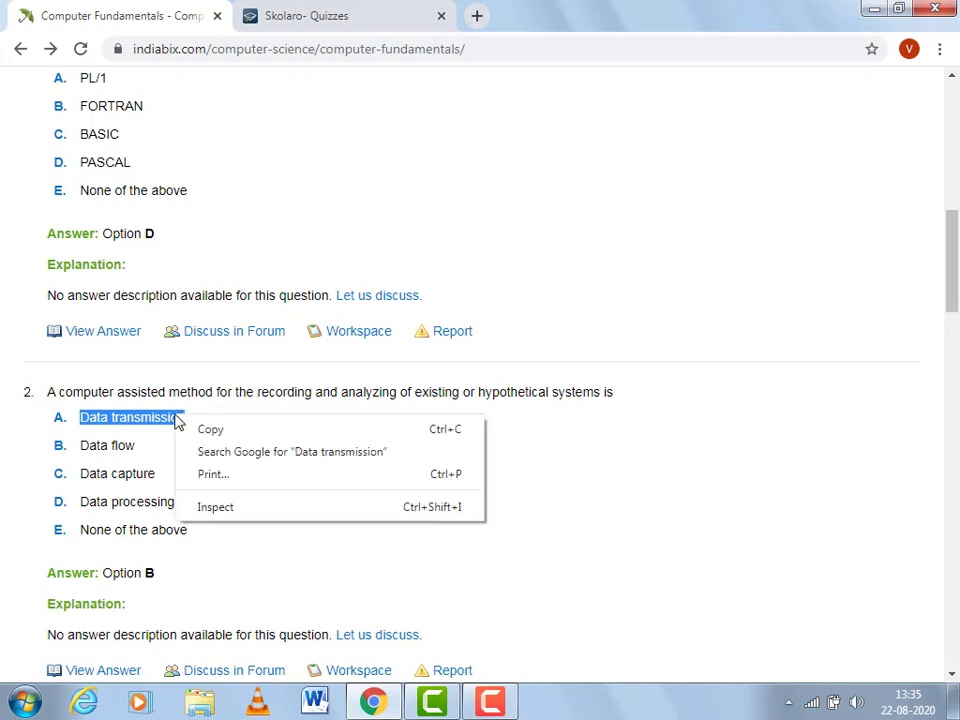
pyautogui.click(210, 431)
pyautogui.click(276, 10)
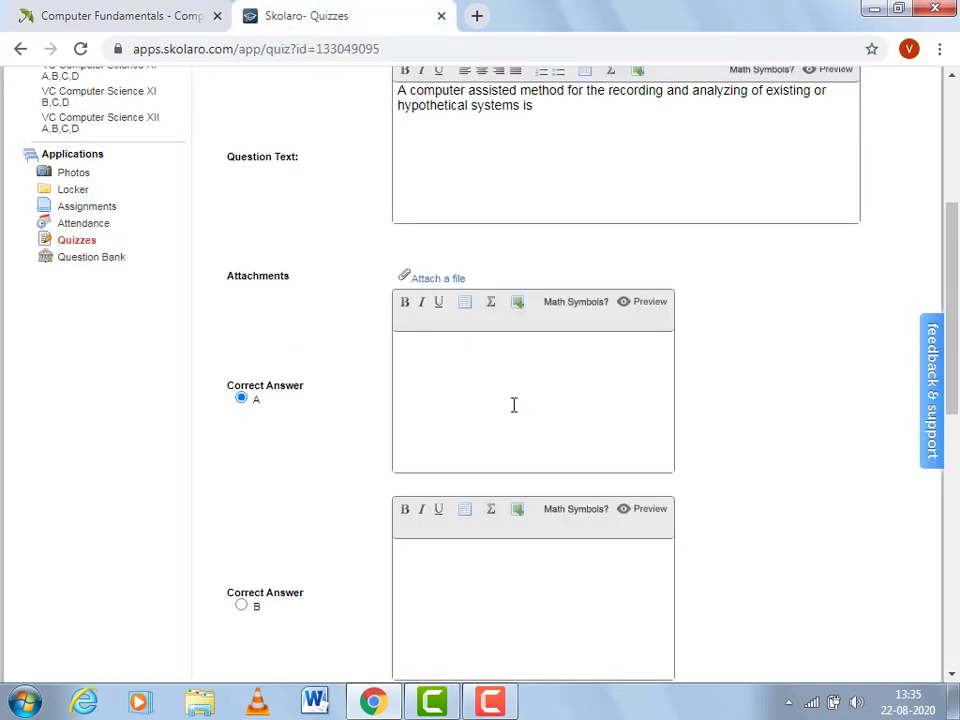
pyautogui.rightClick(469, 375)
pyautogui.click(529, 492)
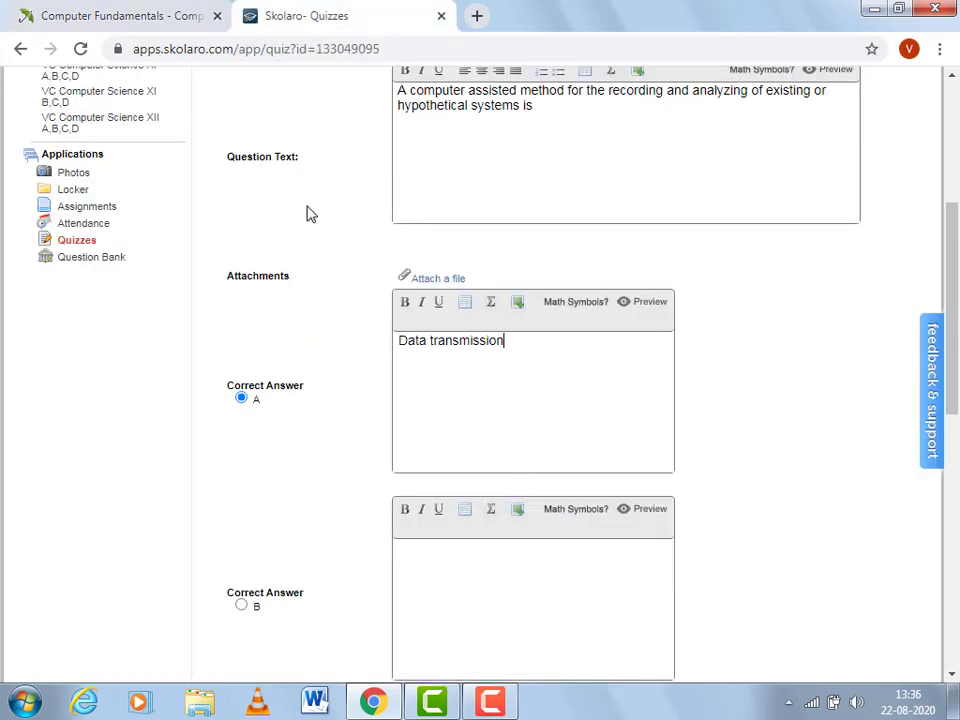
# Copy the second answer option, Data flow, from the IndiaBIX page into answer B of the Skolaro question.
pyautogui.click(100, 12)
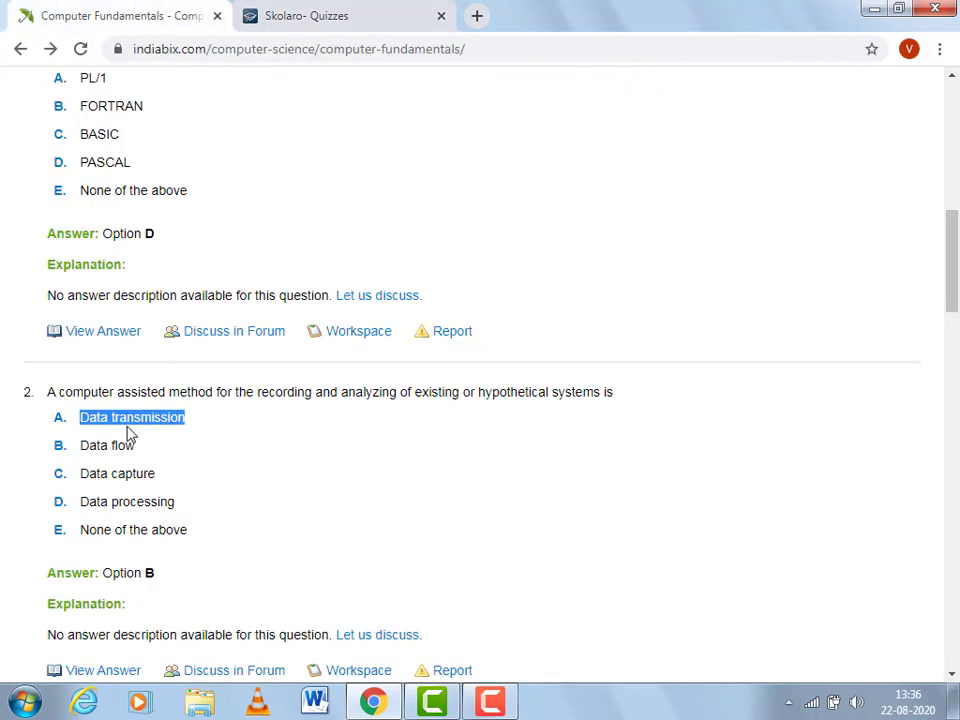
pyautogui.moveTo(82, 444); pyautogui.dragTo(127, 443)
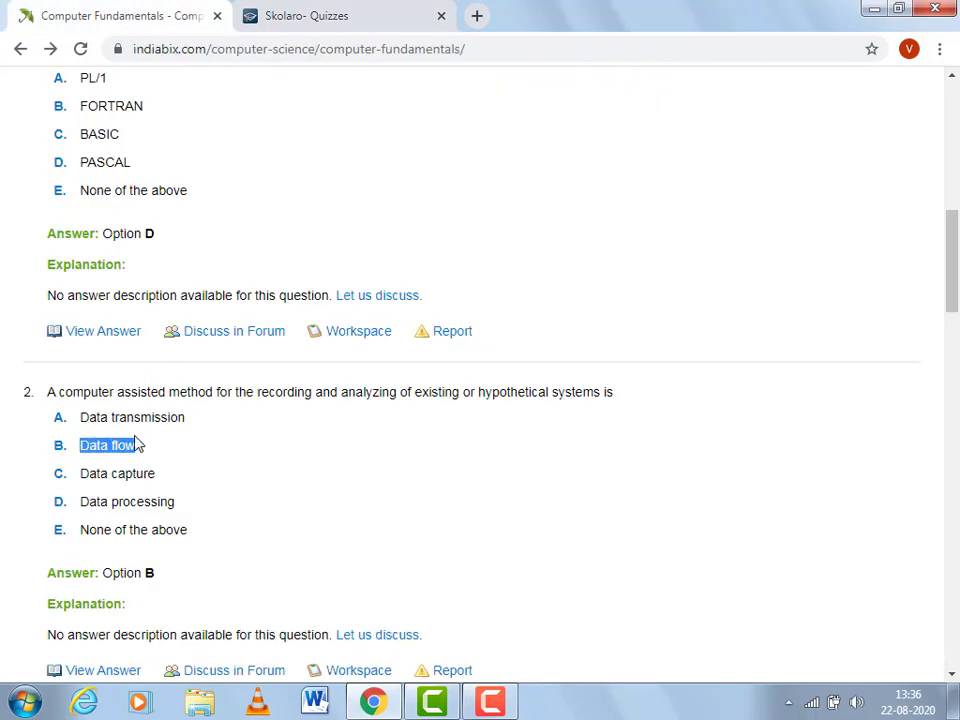
pyautogui.rightClick(135, 443)
pyautogui.click(165, 456)
pyautogui.click(321, 24)
pyautogui.rightClick(436, 560)
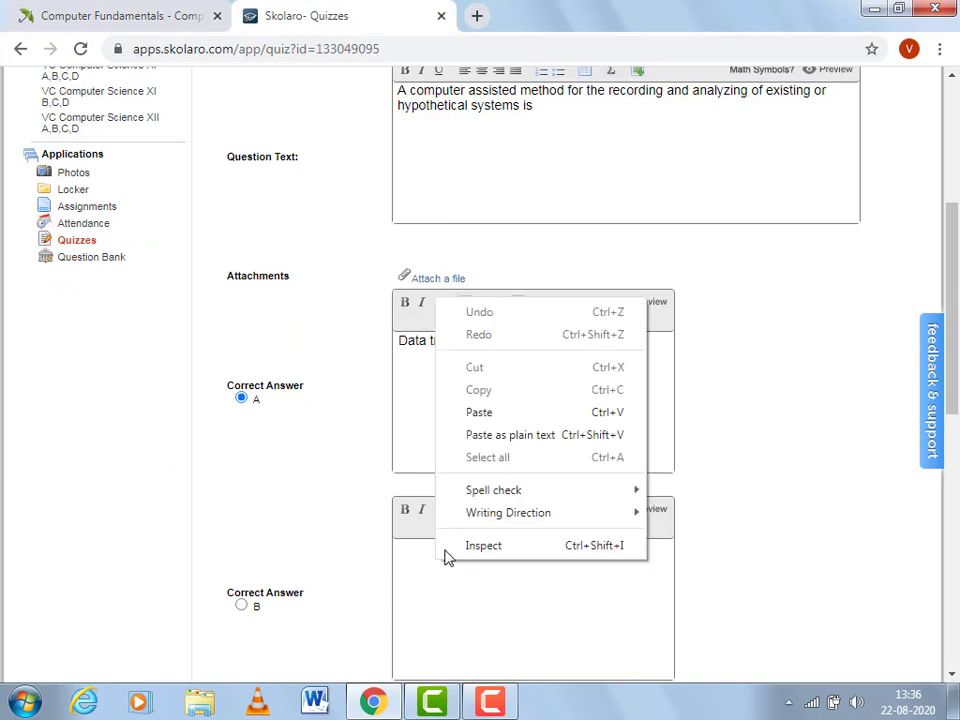
pyautogui.click(502, 413)
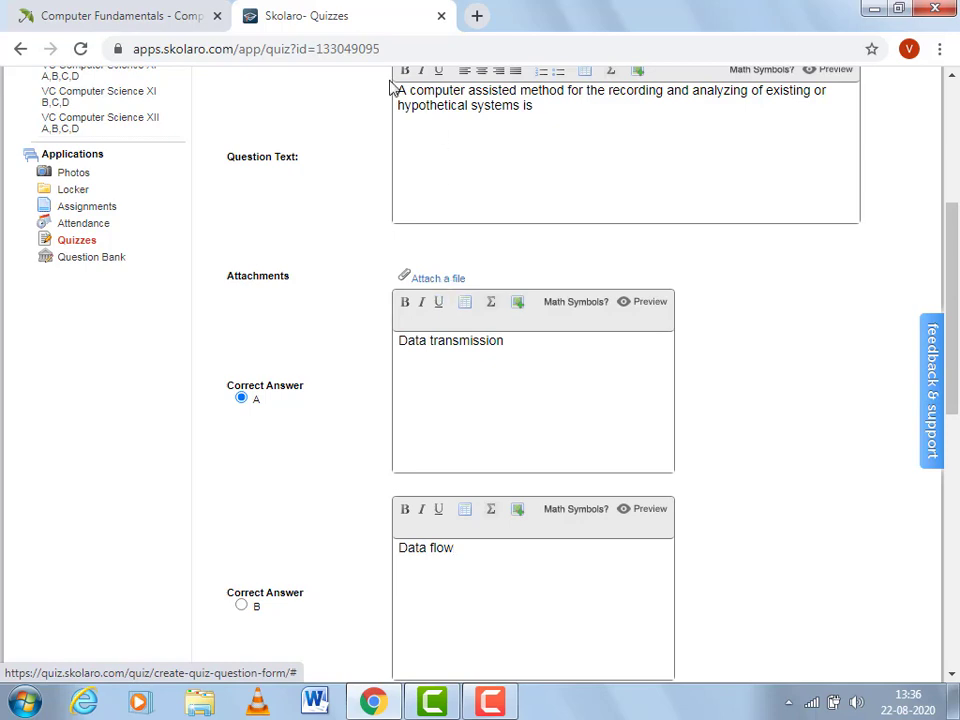
# Copy the third answer option, Data capture, from the IndiaBIX page into answer C of the Skolaro question.
pyautogui.click(144, 27)
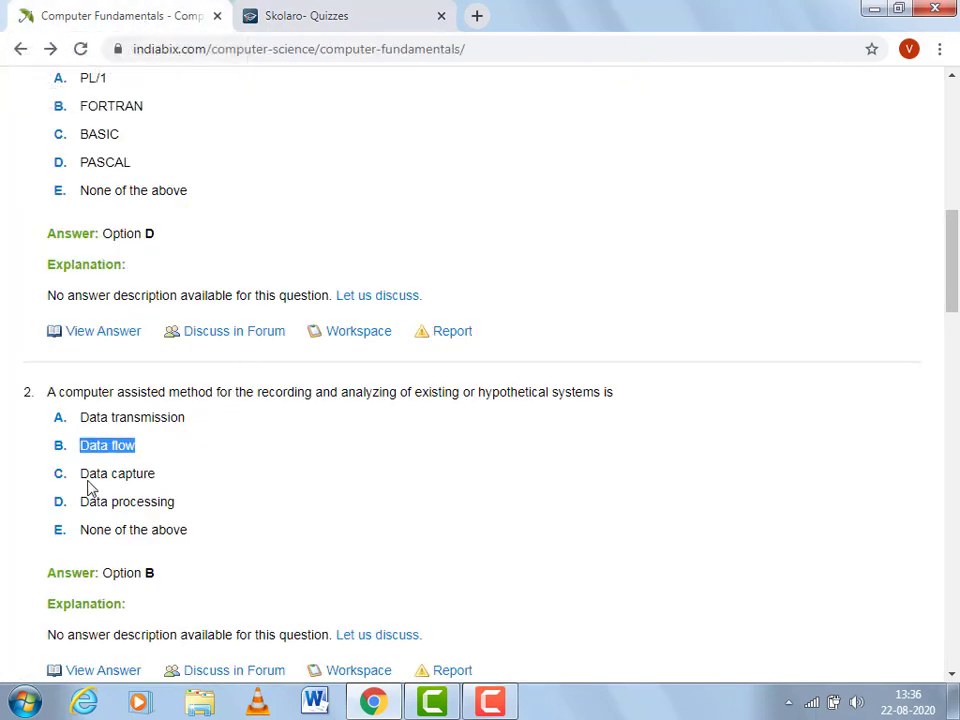
pyautogui.moveTo(81, 477); pyautogui.dragTo(165, 482)
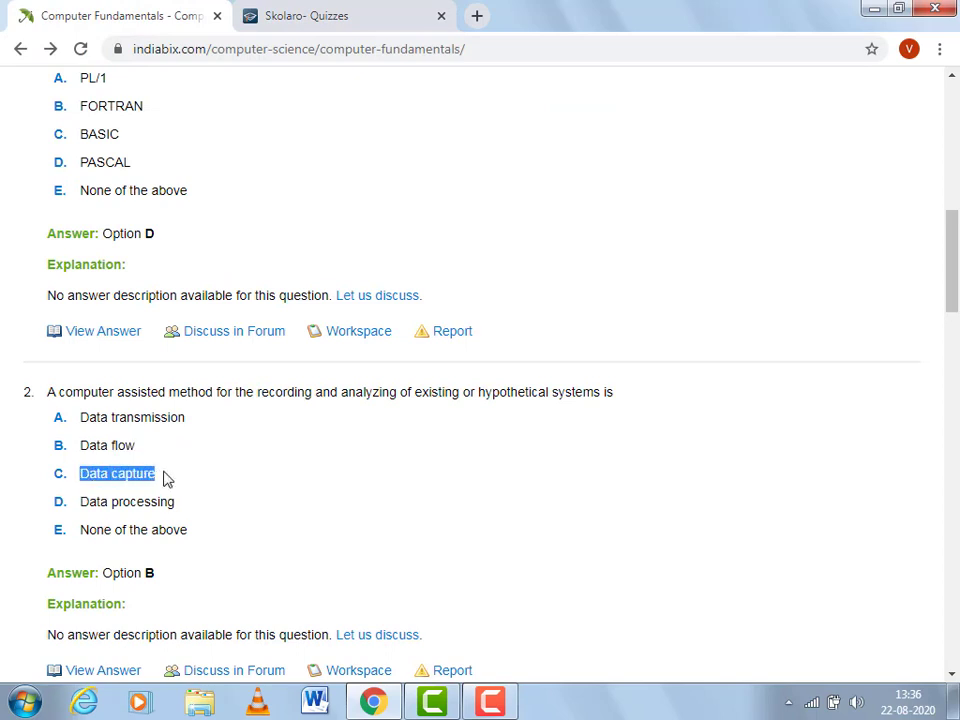
pyautogui.rightClick(155, 475)
pyautogui.click(180, 489)
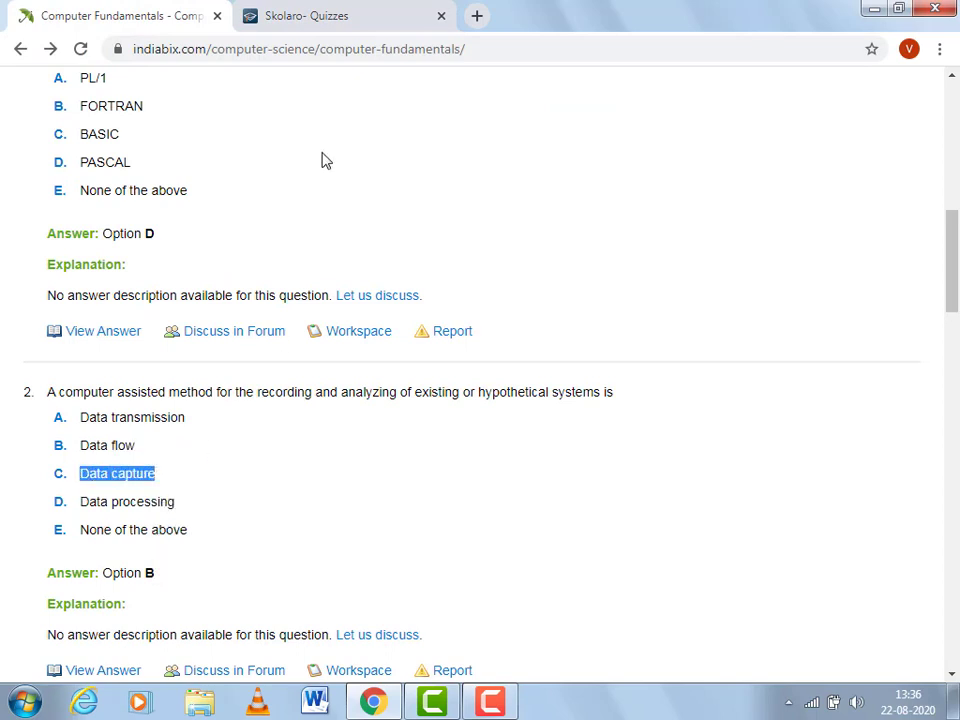
pyautogui.click(326, 17)
pyautogui.scroll(-3, 958, 425)
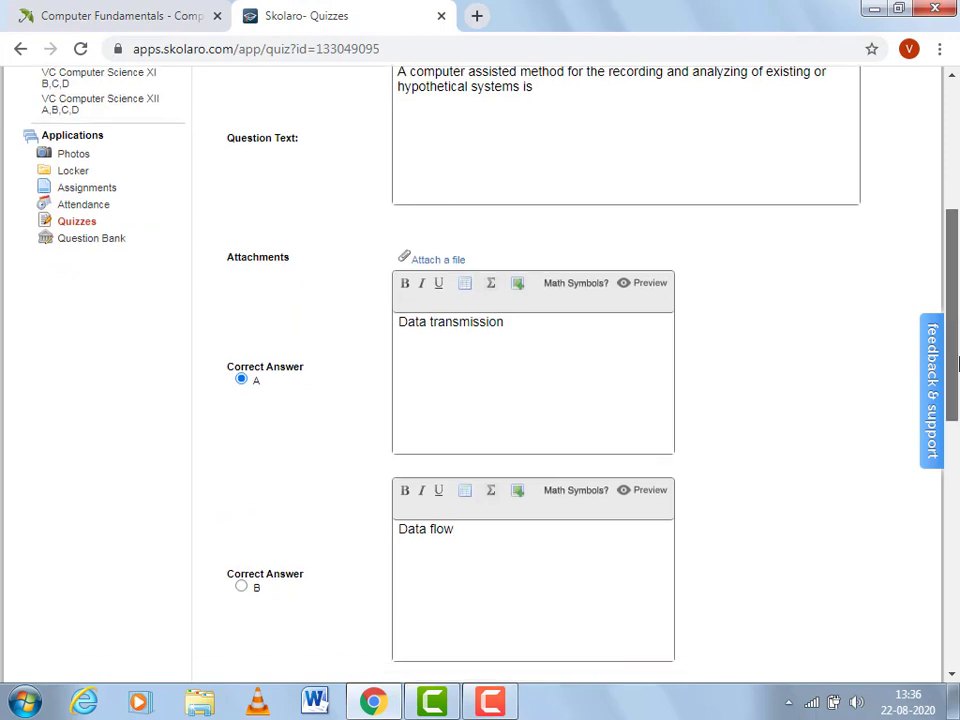
pyautogui.rightClick(483, 450)
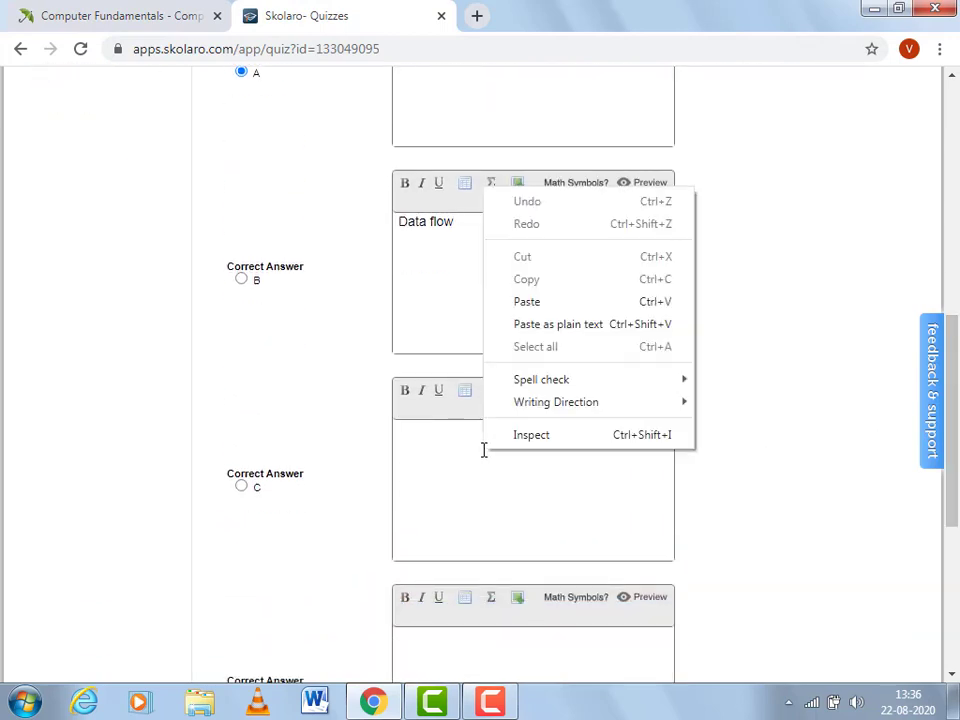
pyautogui.click(537, 315)
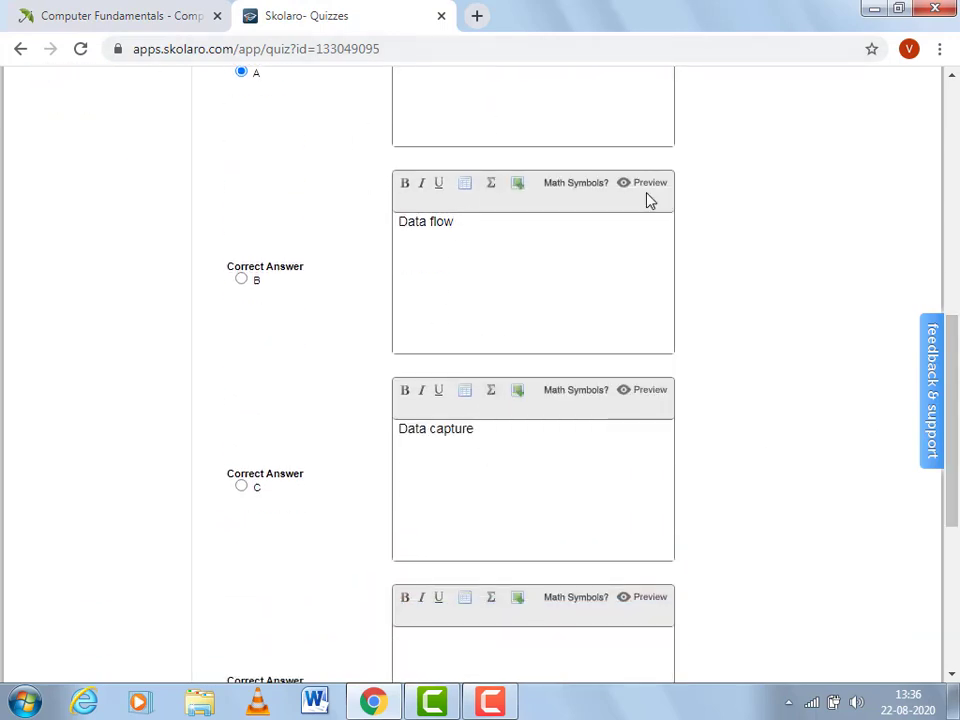
# Copy the fourth answer option, Data processing, from the IndiaBIX page and return to the Skolaro question form.
pyautogui.scroll(4, 956, 240)
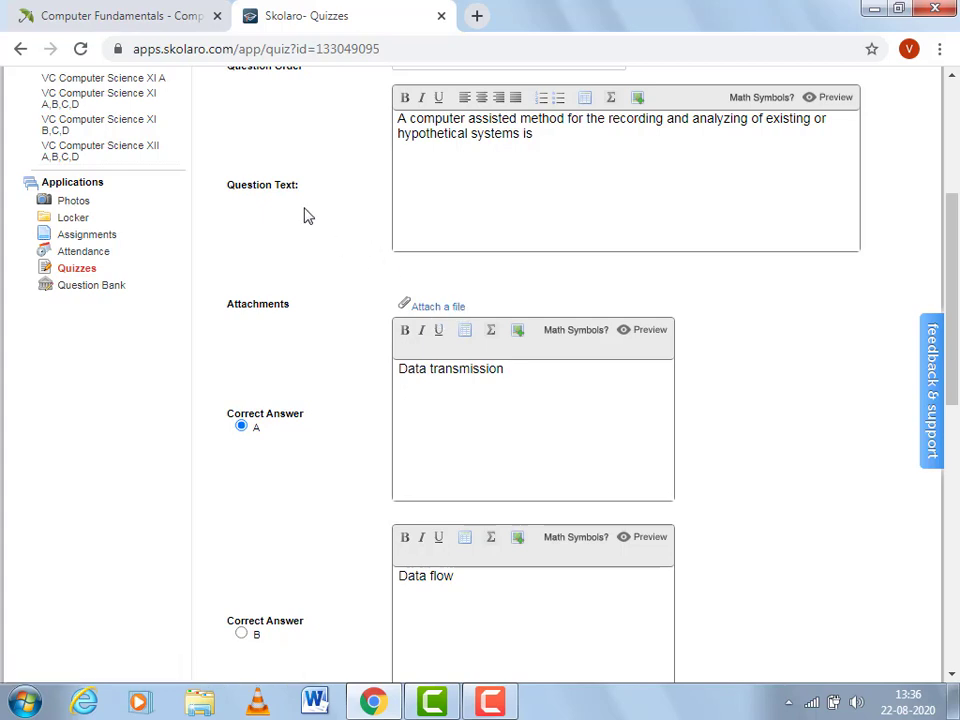
pyautogui.click(125, 18)
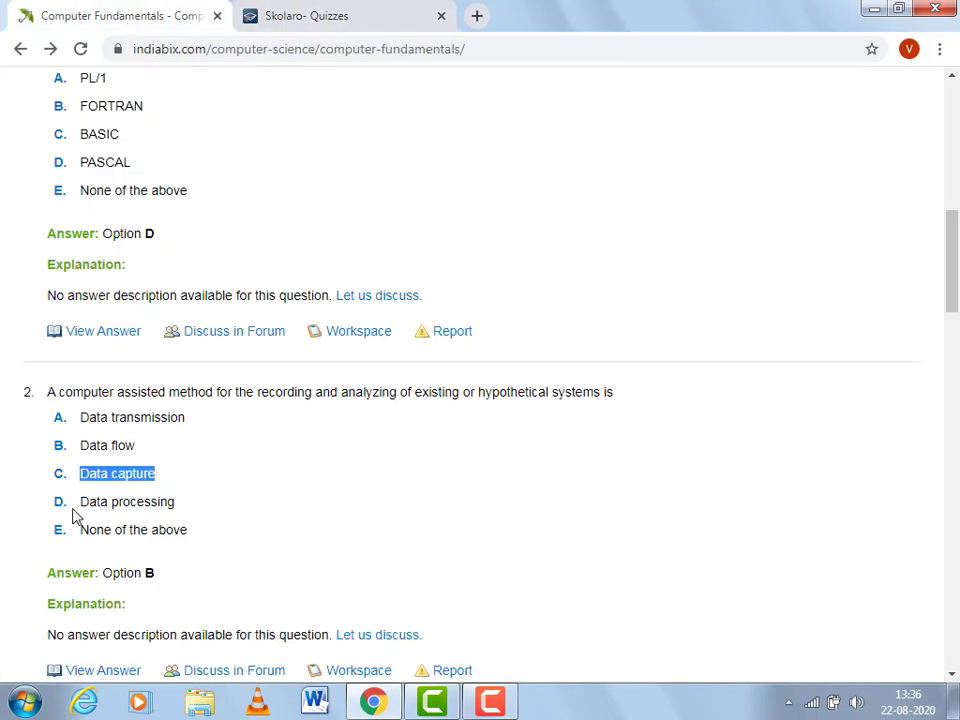
pyautogui.moveTo(81, 501); pyautogui.dragTo(180, 510)
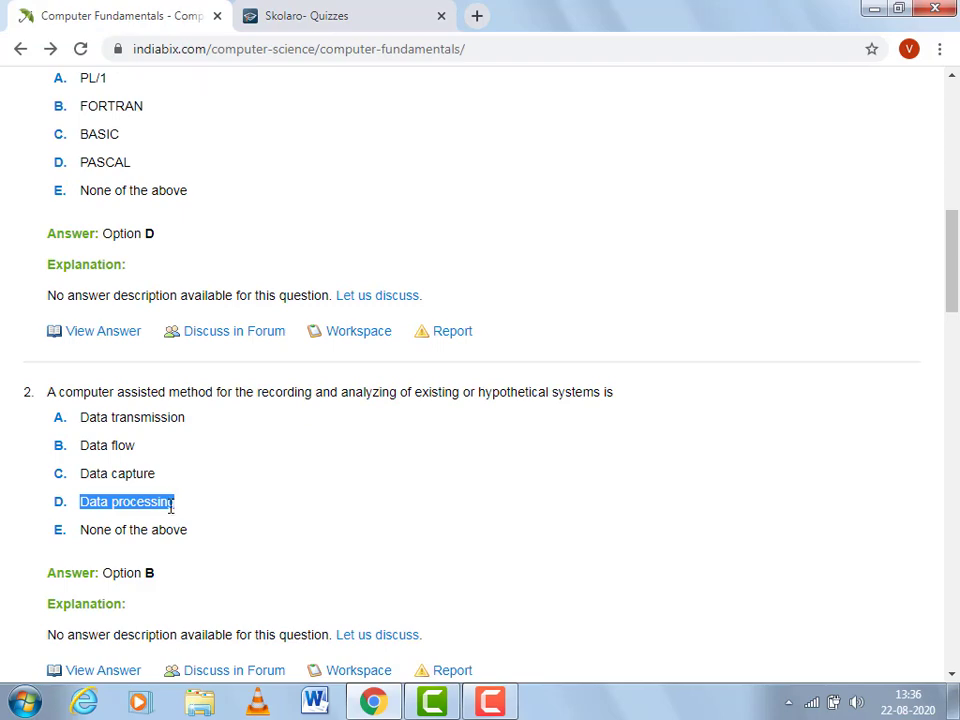
pyautogui.rightClick(171, 507)
pyautogui.click(210, 523)
pyautogui.click(368, 8)
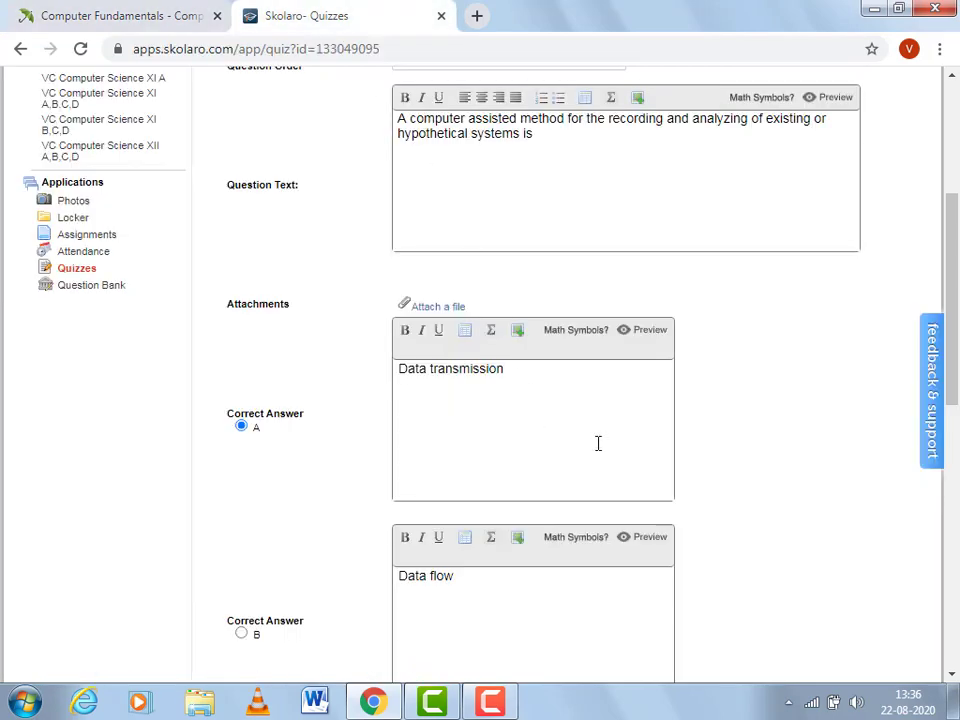